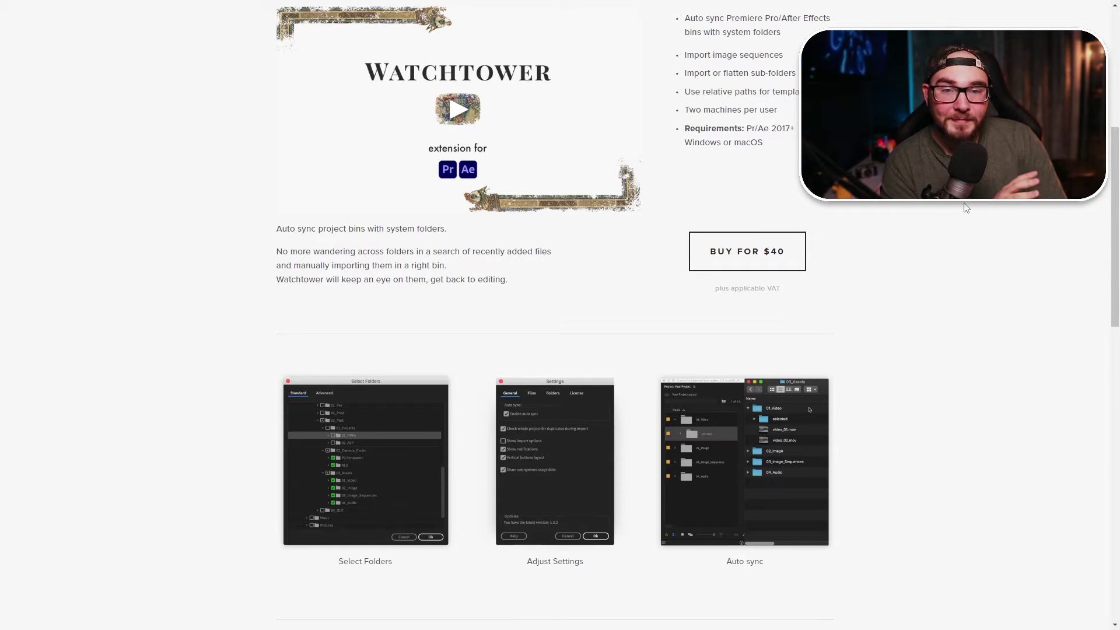
Scroll the Watchtower product page down to the Overview section and its feature screenshots
scroll(967, 207, "down", 3)
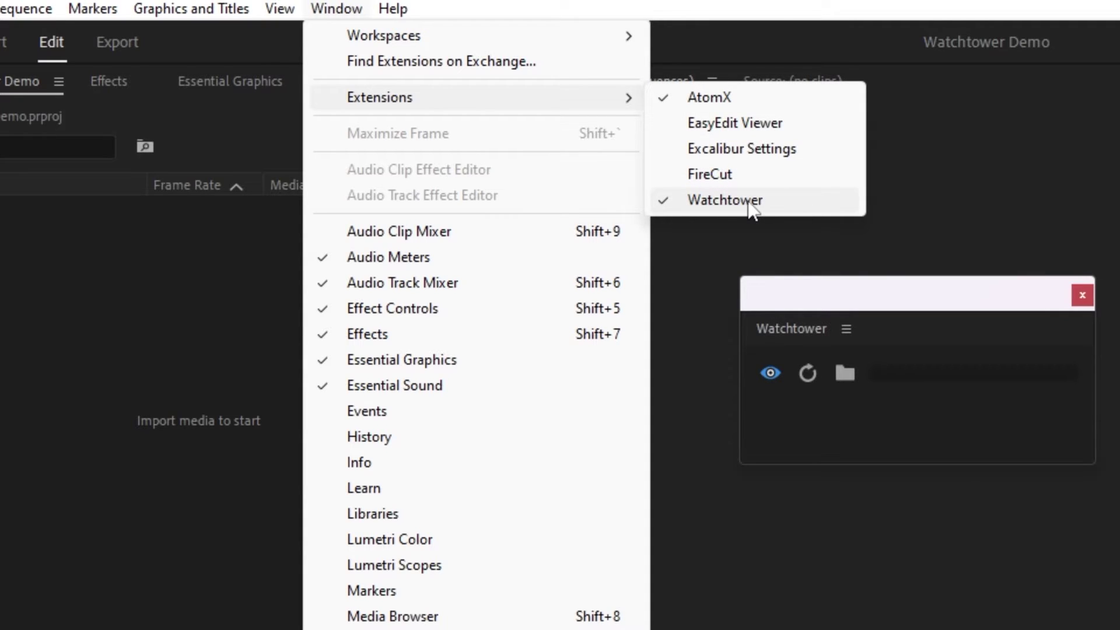
Launch the Watchtower extension panel and show its Watch folders list for the demo project
left_click(872, 374)
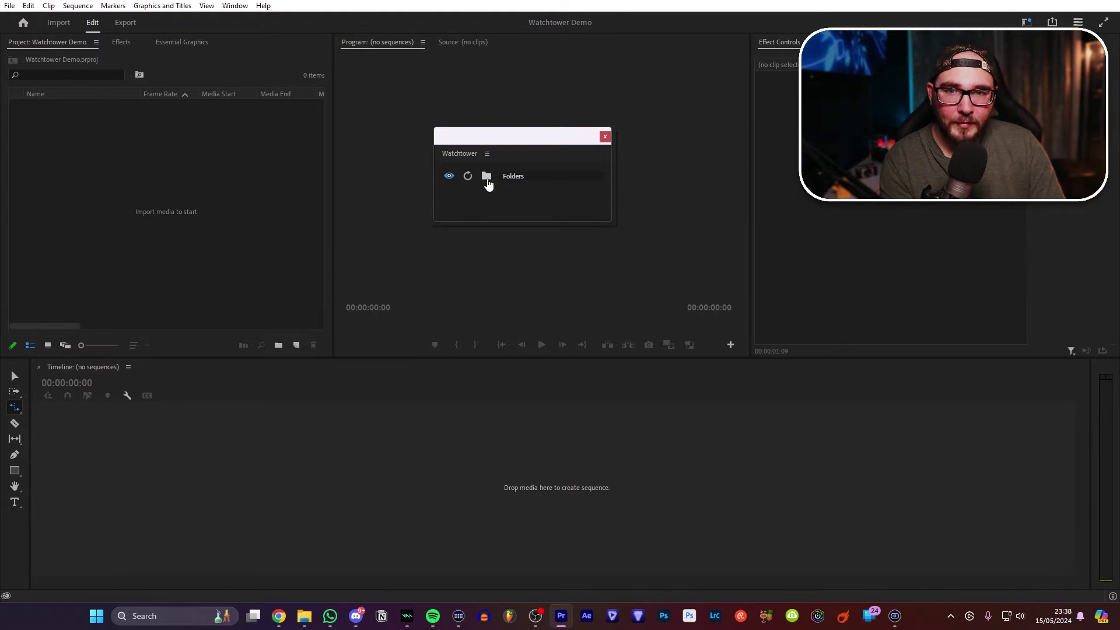
left_click(487, 177)
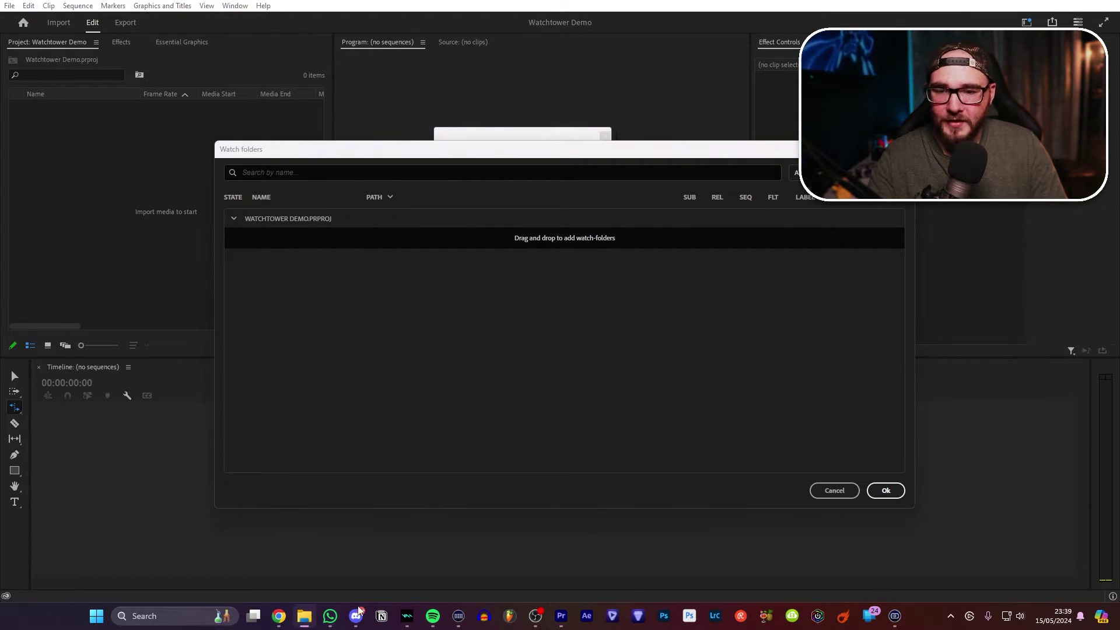
Switch to File Explorer and browse the contents of the SFX folder
key("alt+Tab")
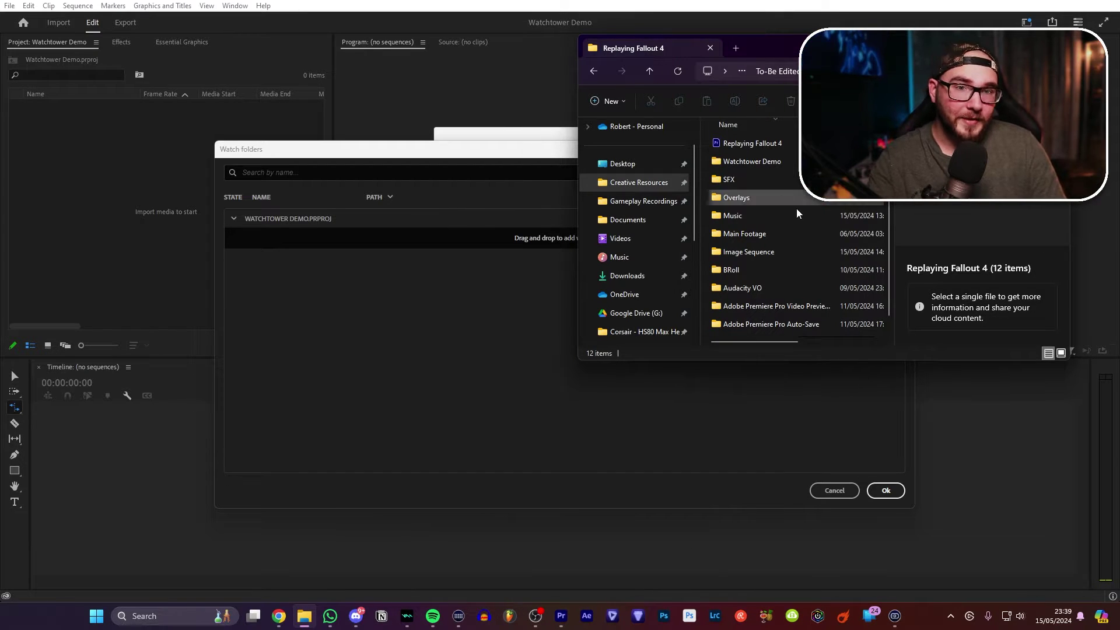
left_click(754, 180)
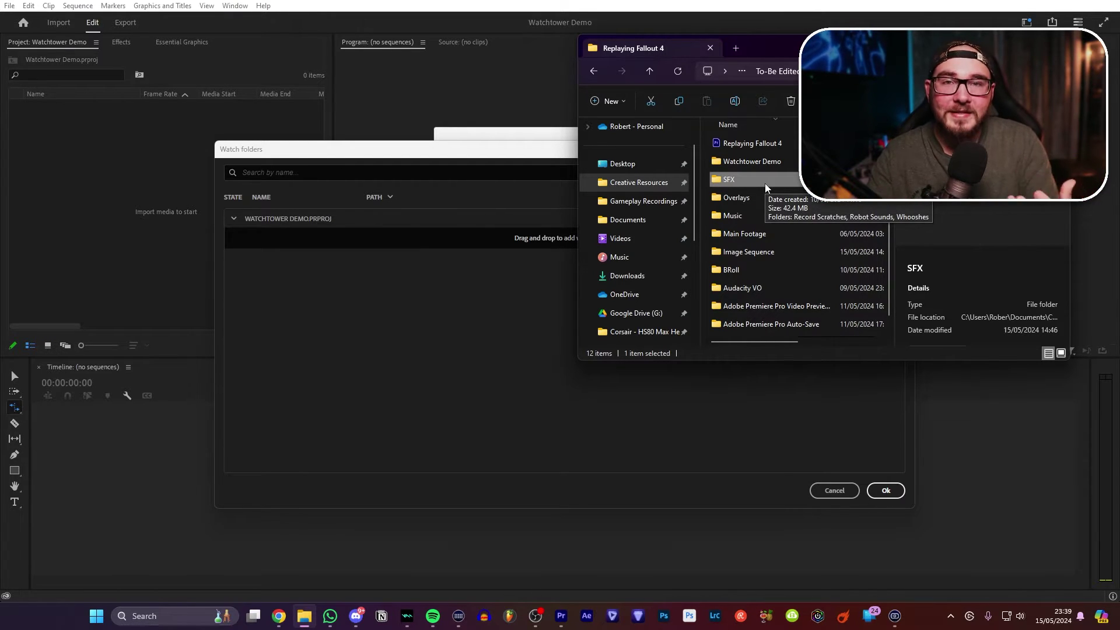
double_click(765, 184)
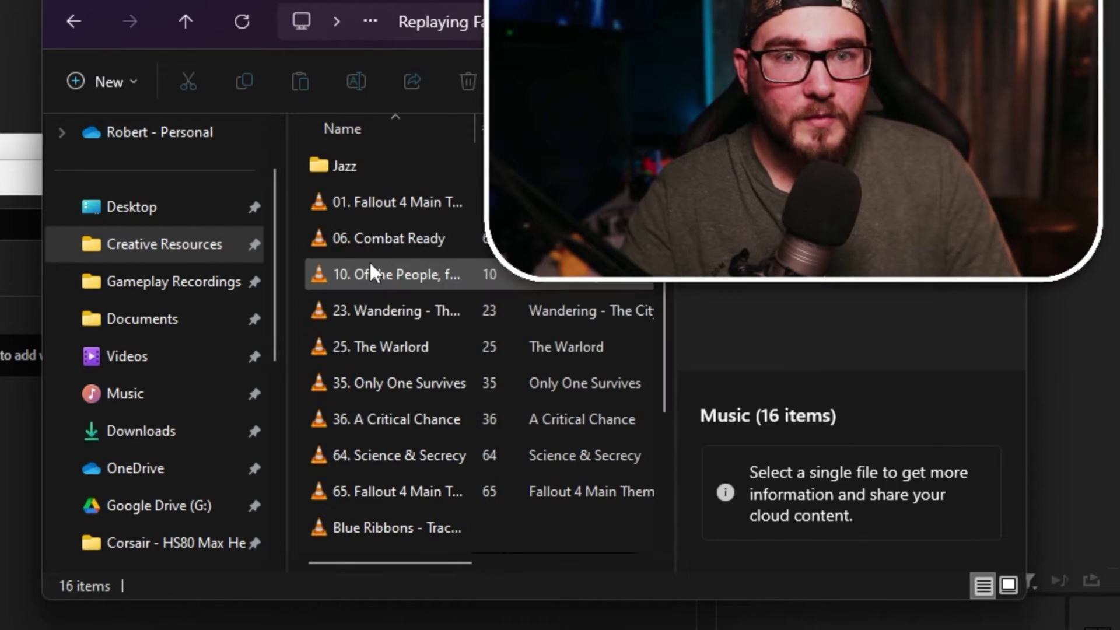
scroll(370, 271, "down", 3)
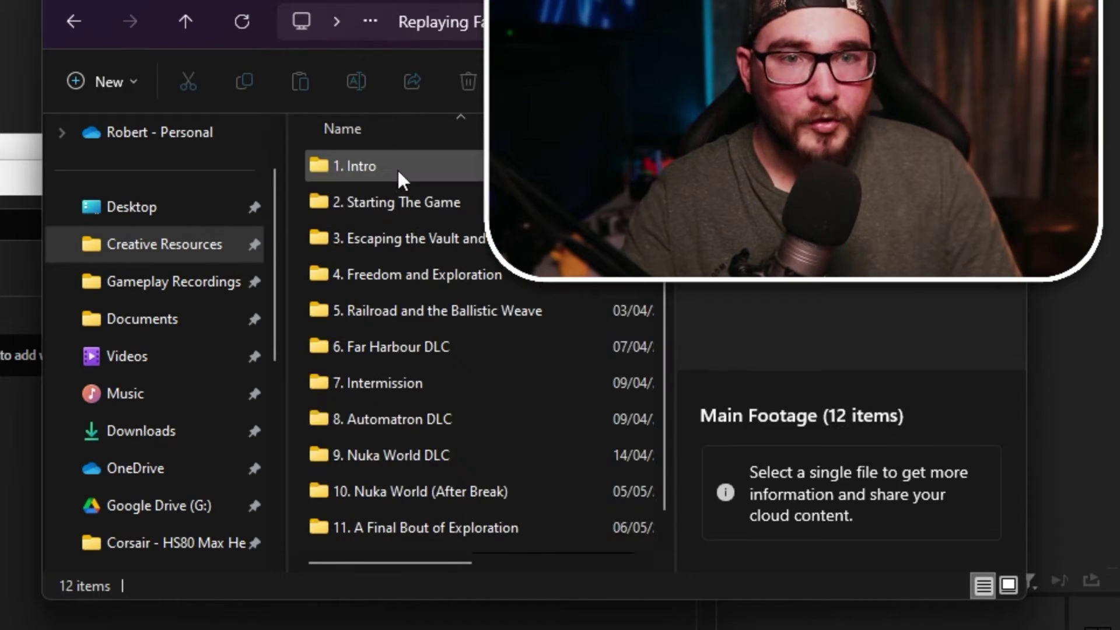
scroll(398, 175, "down", 1)
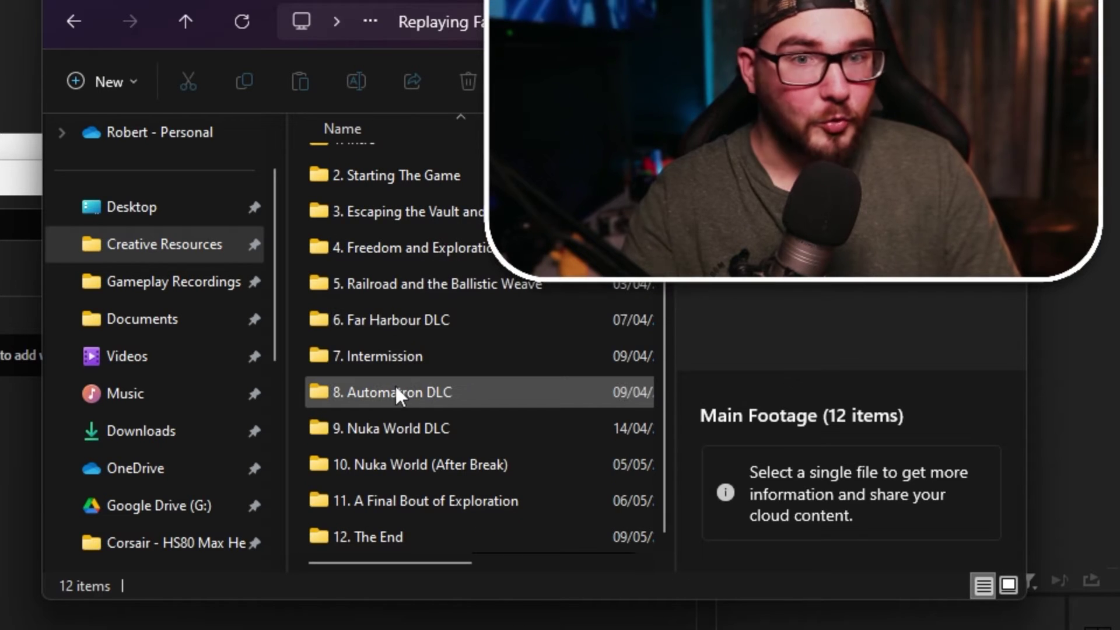
mouse_move(396, 386)
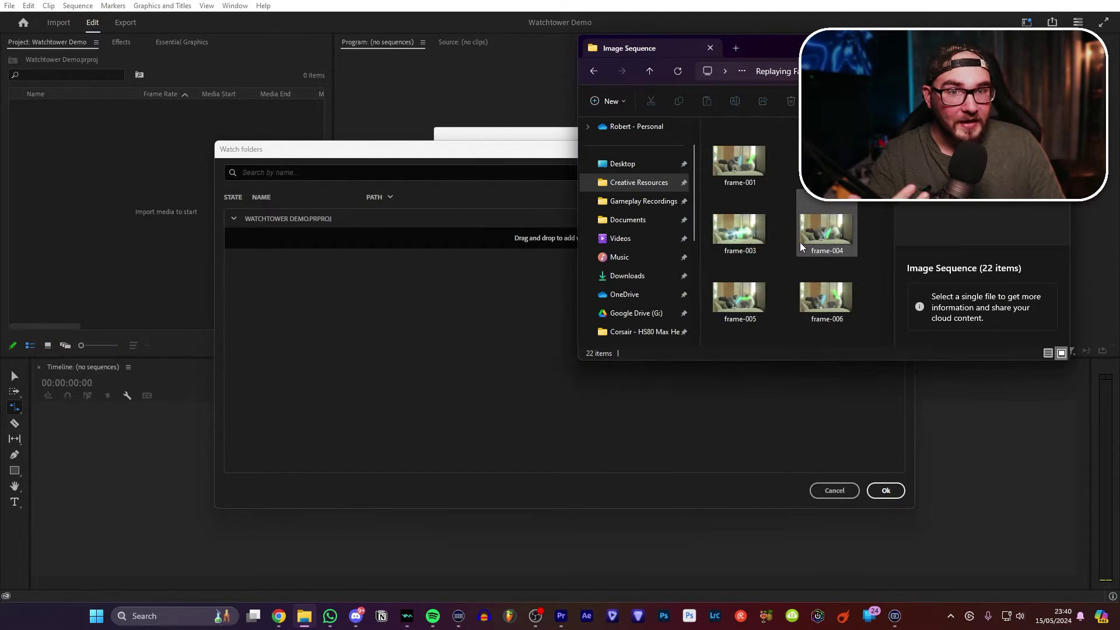
scroll(800, 245, "down", 6)
Return to the Replaying Fallout 4 folder and select all twelve items
key("alt+Left")
left_click(755, 271)
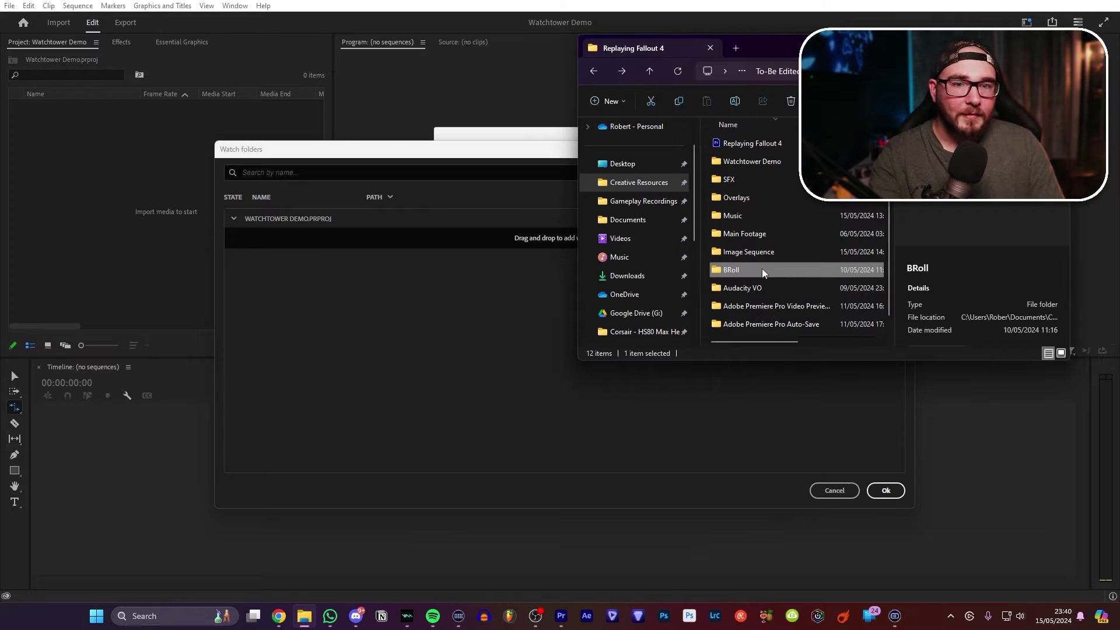
left_click(749, 199)
key("ctrl+a")
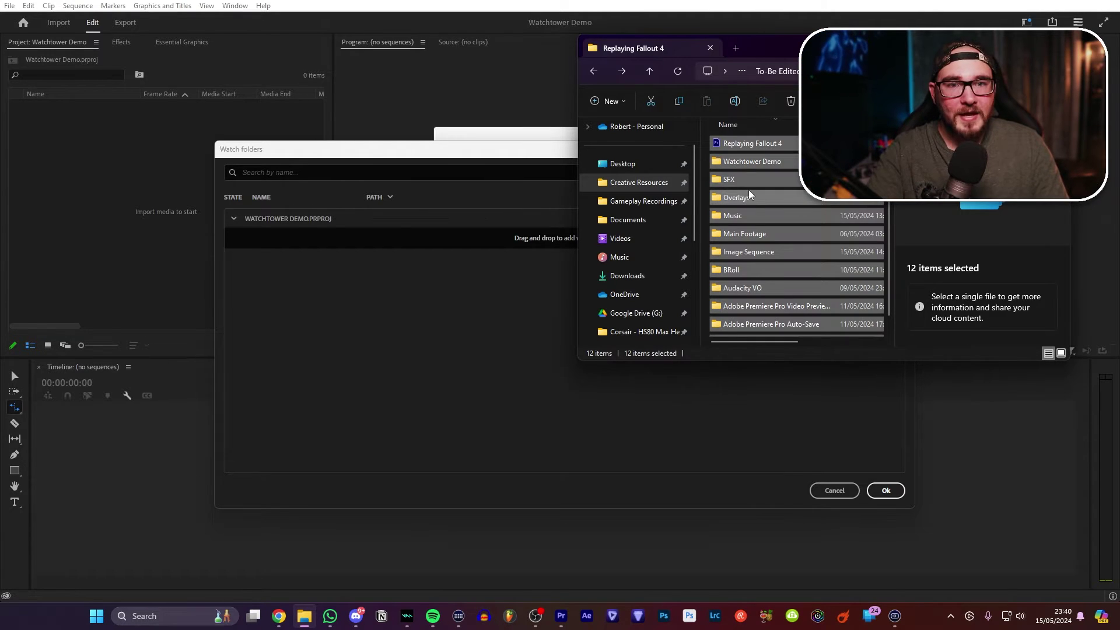
Drop the twelve items into Watch folders and choose a colour label for Main Footage
left_click_drag(749, 146, 500, 271)
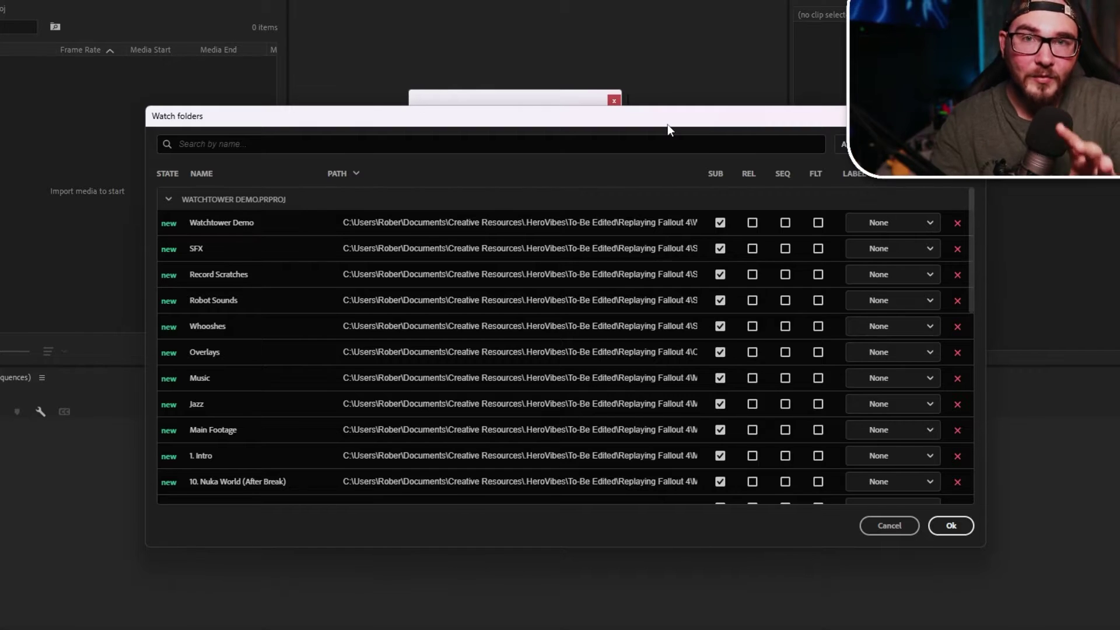
scroll(217, 420, "down", 10)
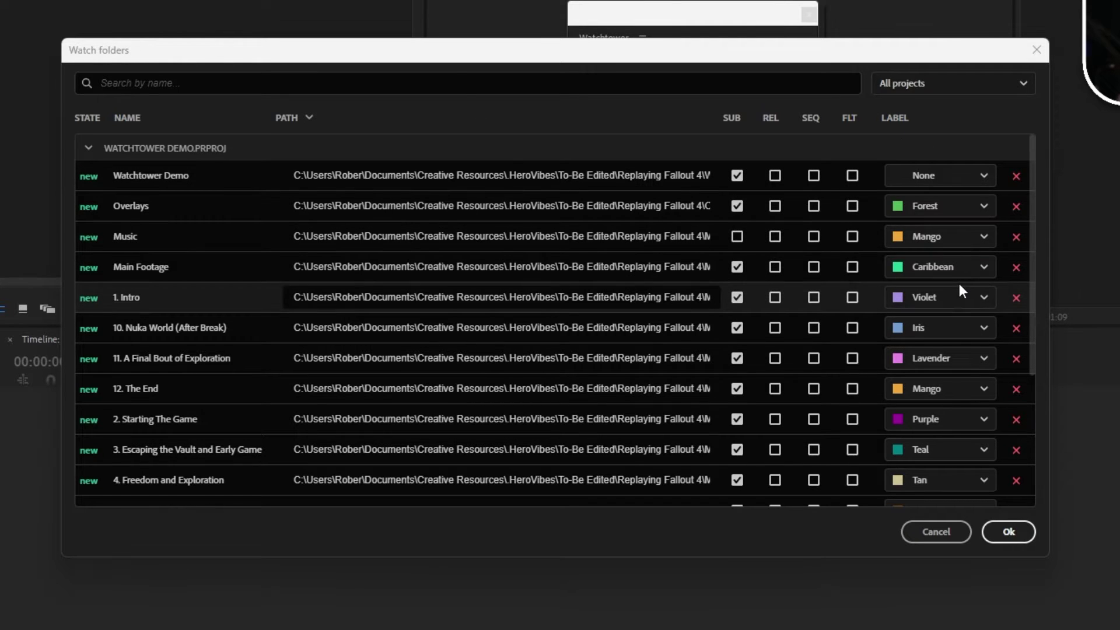
scroll(948, 305, "down", 5)
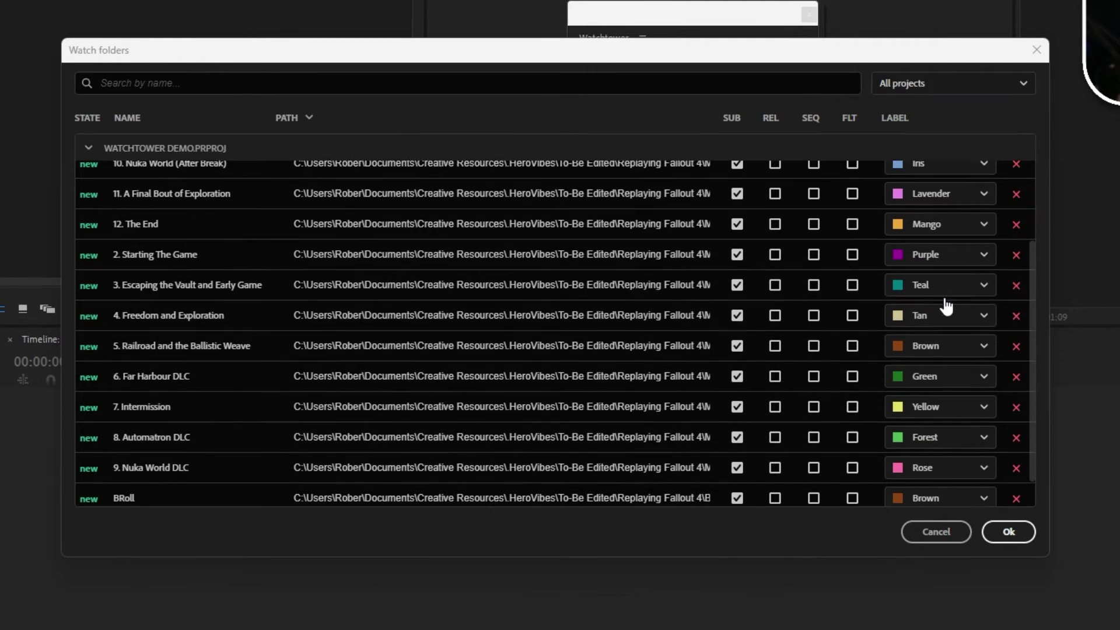
left_click(940, 292)
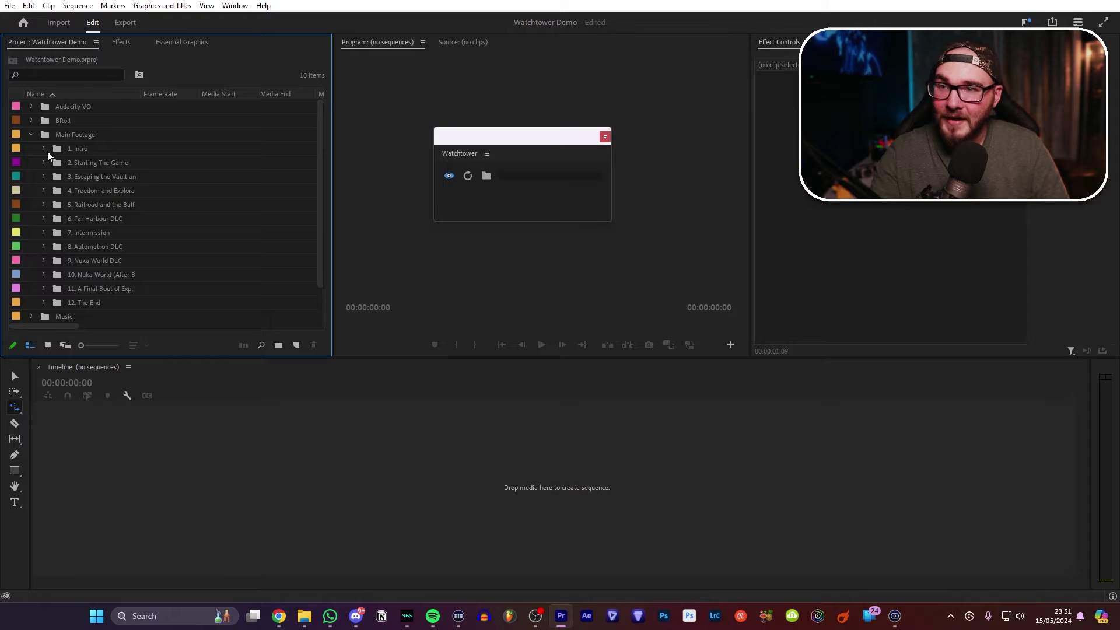
View the 1. Intro bin's clips, reopen Watch folders, and bring up File Explorer for Downloads
left_click(43, 149)
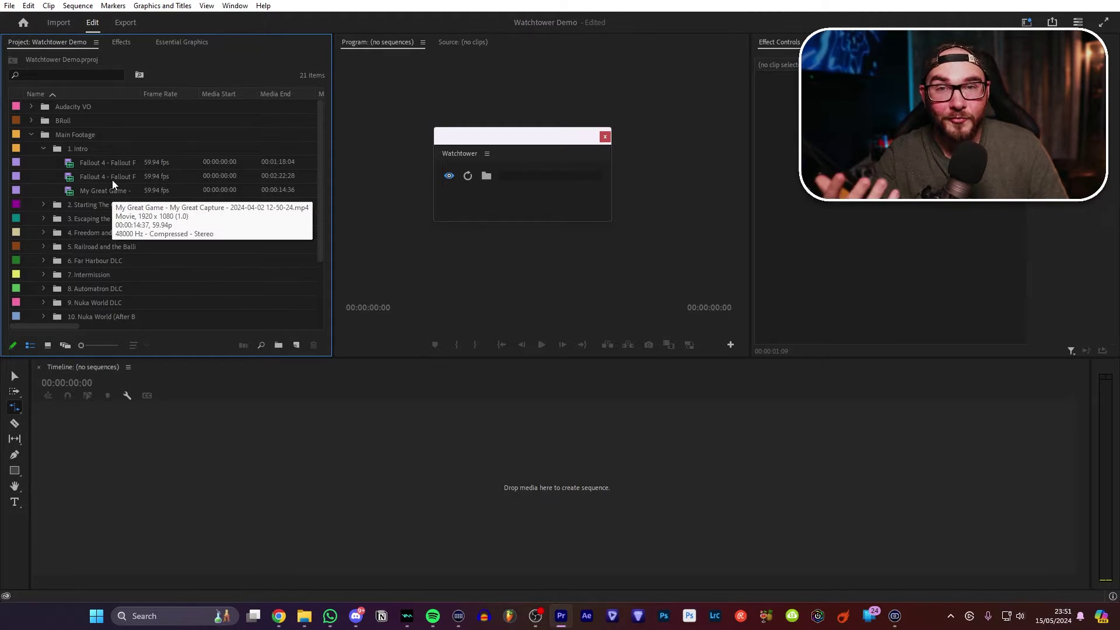
left_click(496, 189)
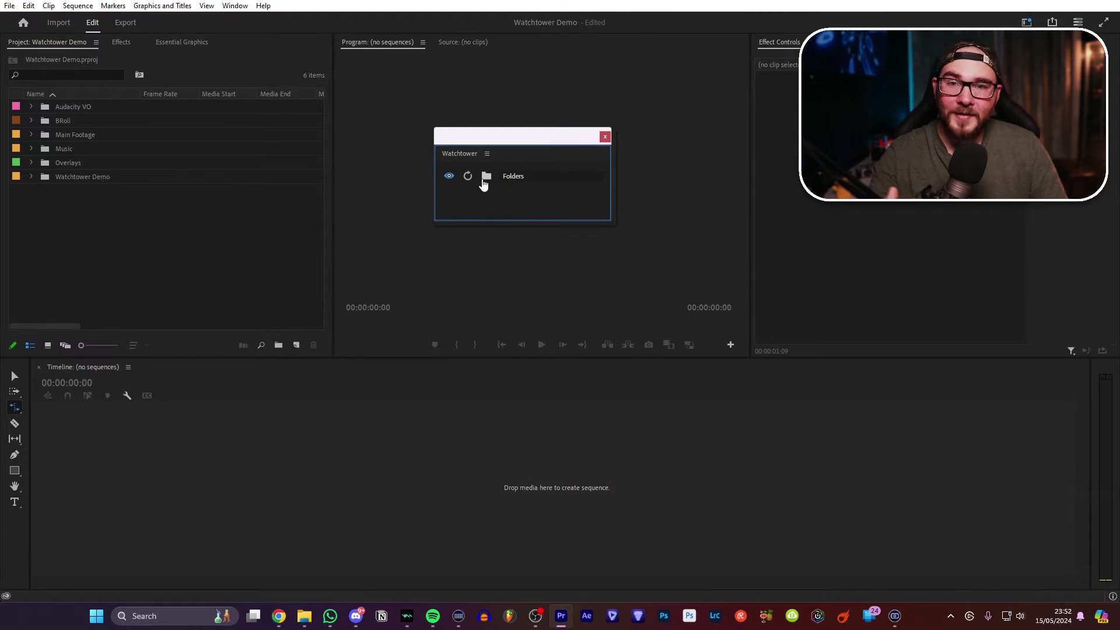
left_click(485, 178)
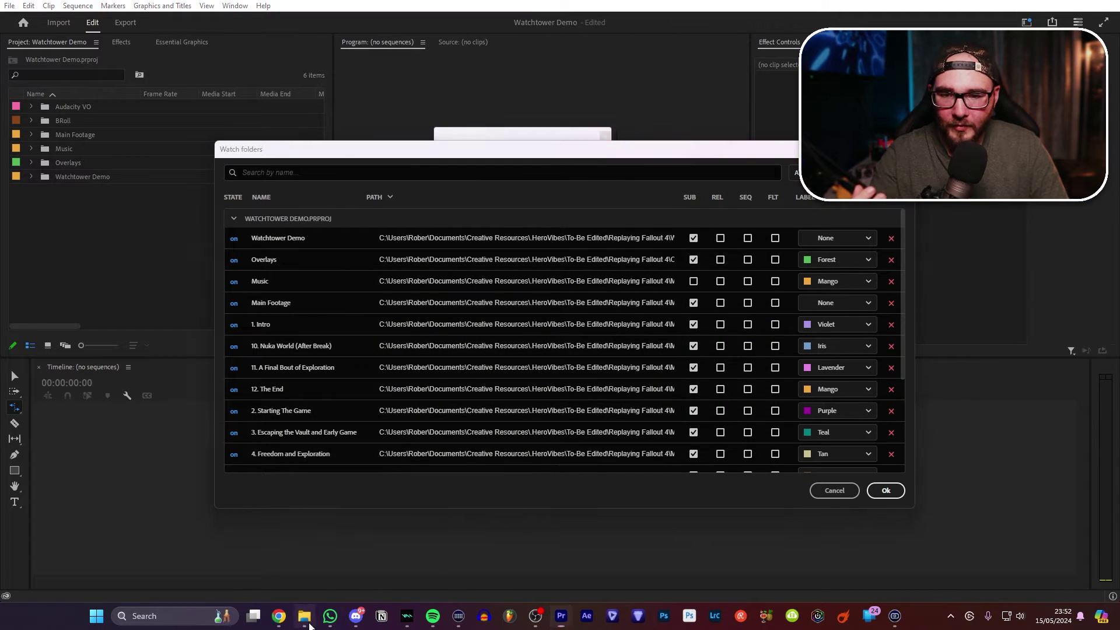
left_click(305, 617)
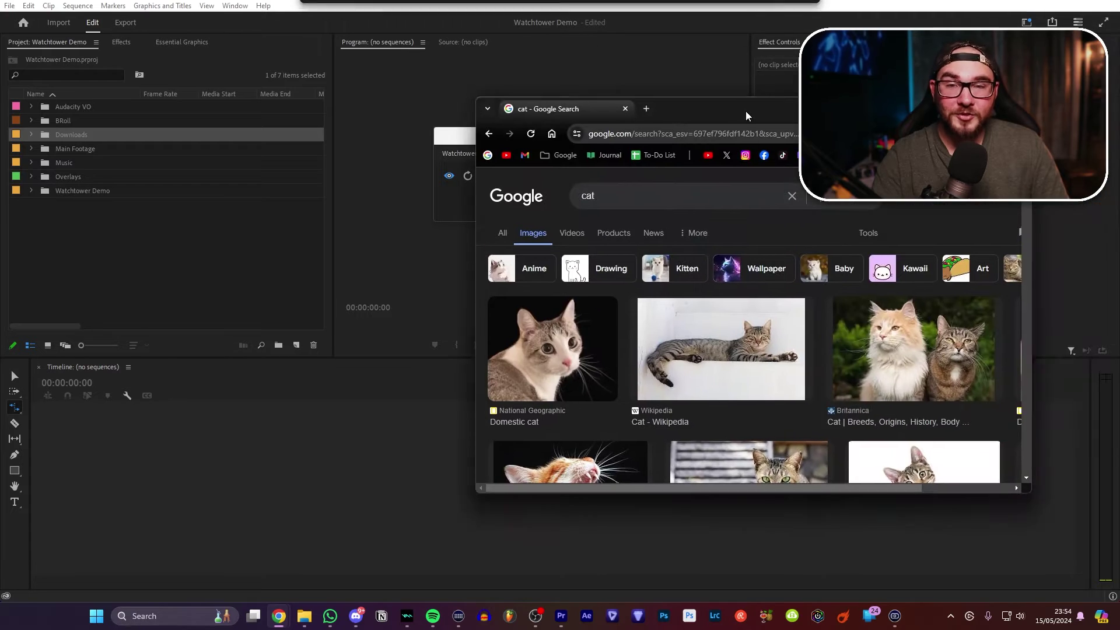
Save the first cat image as download.jpeg and make a sequence from it in Premiere
left_click_drag(746, 111, 493, 124)
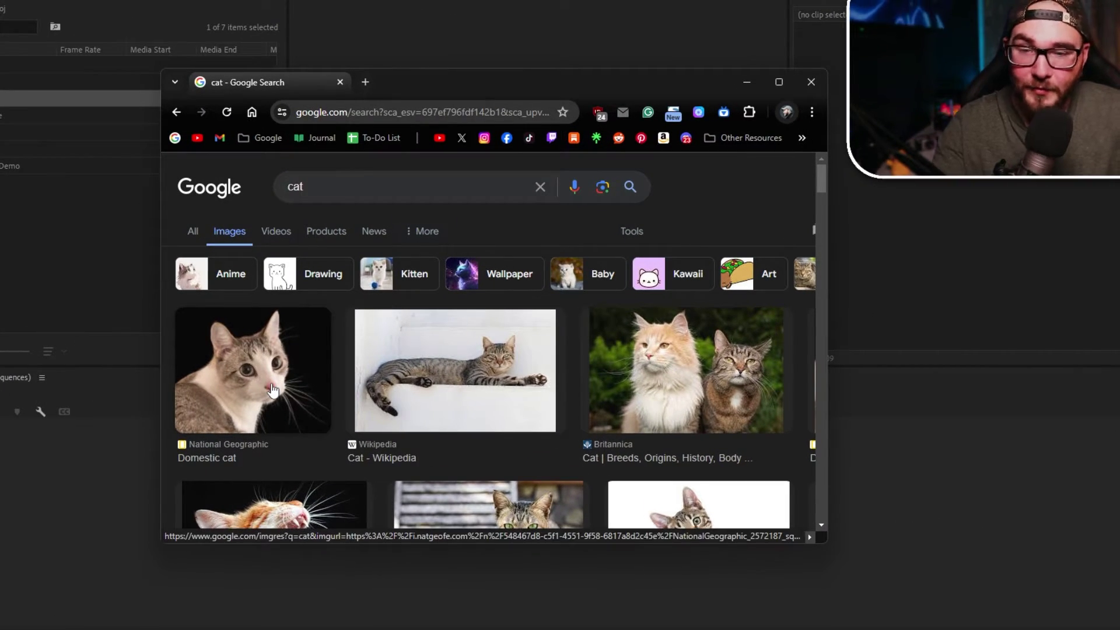
right_click(271, 388)
left_click(341, 227)
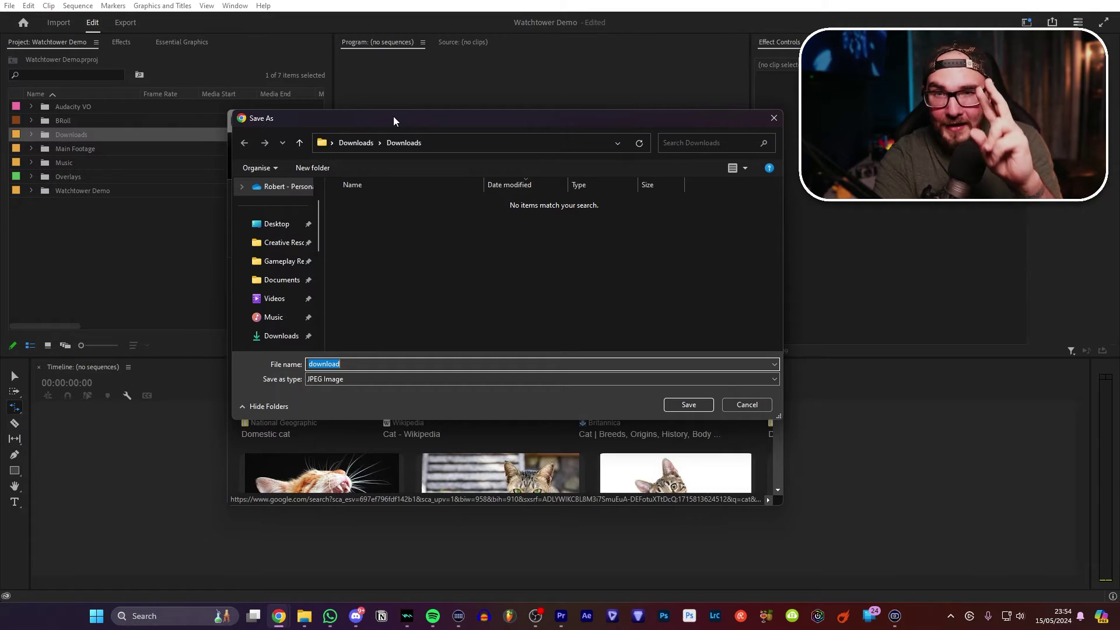
key("Return")
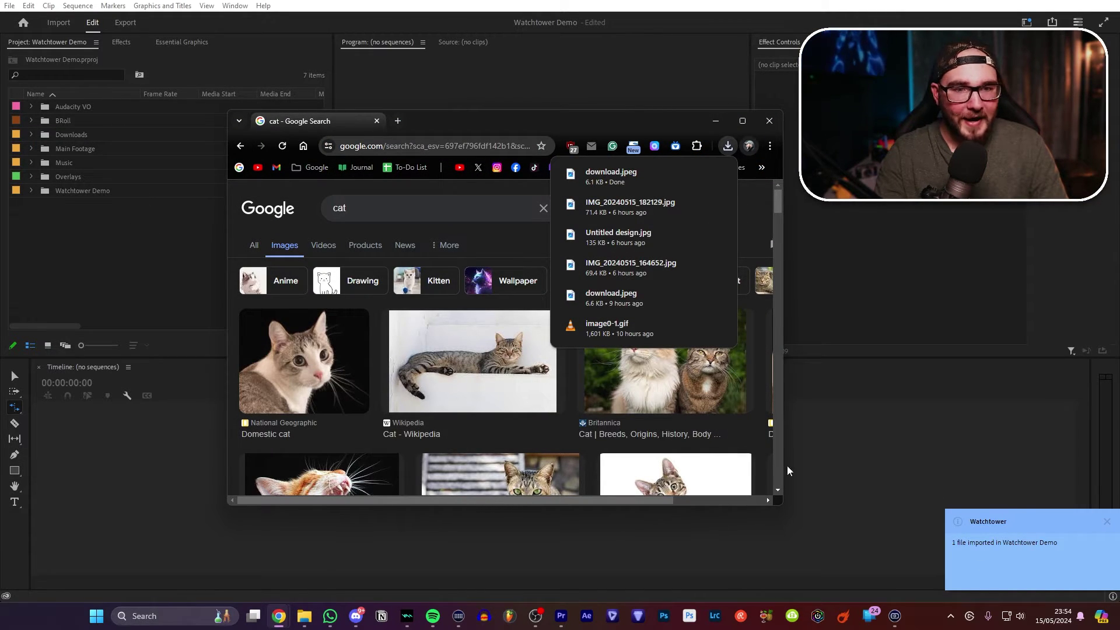
left_click(170, 286)
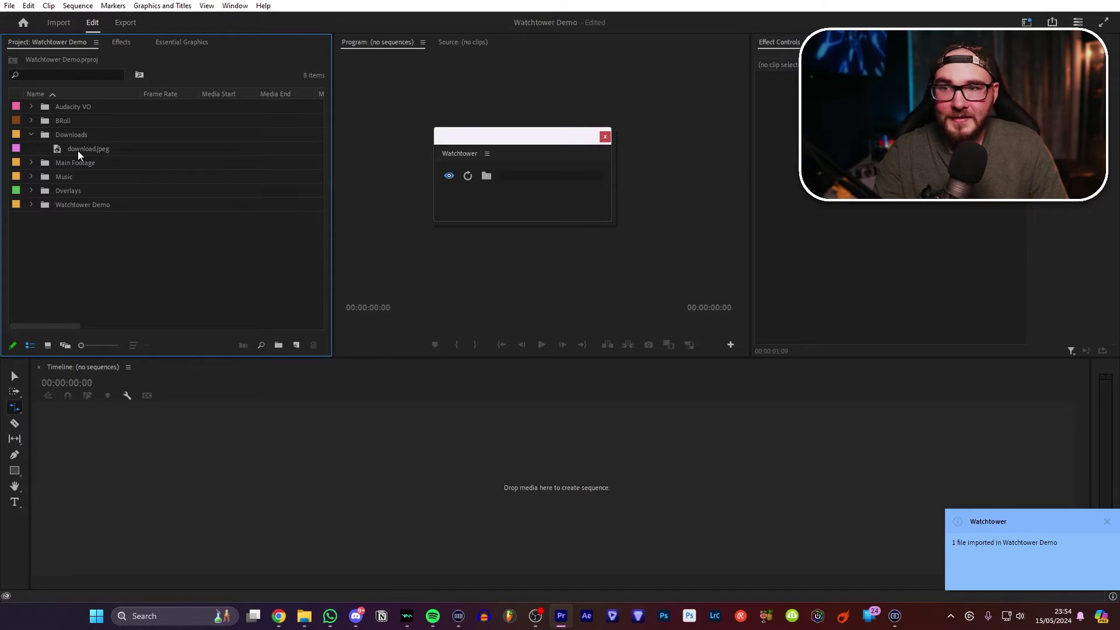
left_click_drag(78, 151, 228, 401)
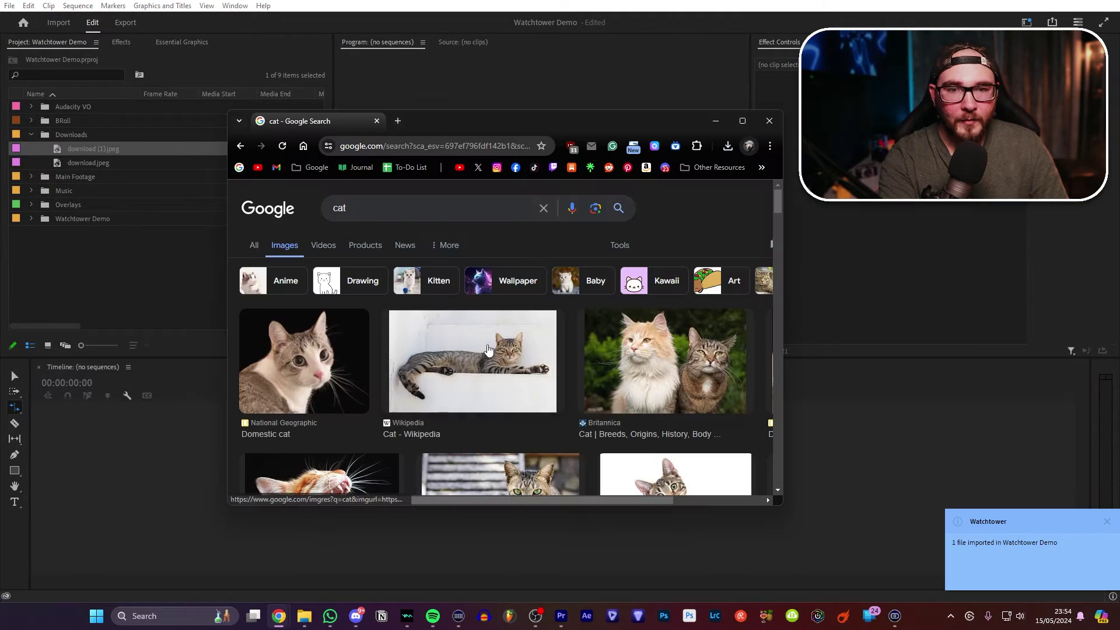
Save two more cat images, including the yawning cat, into Downloads and return to Premiere
right_click(660, 344)
left_click(679, 217)
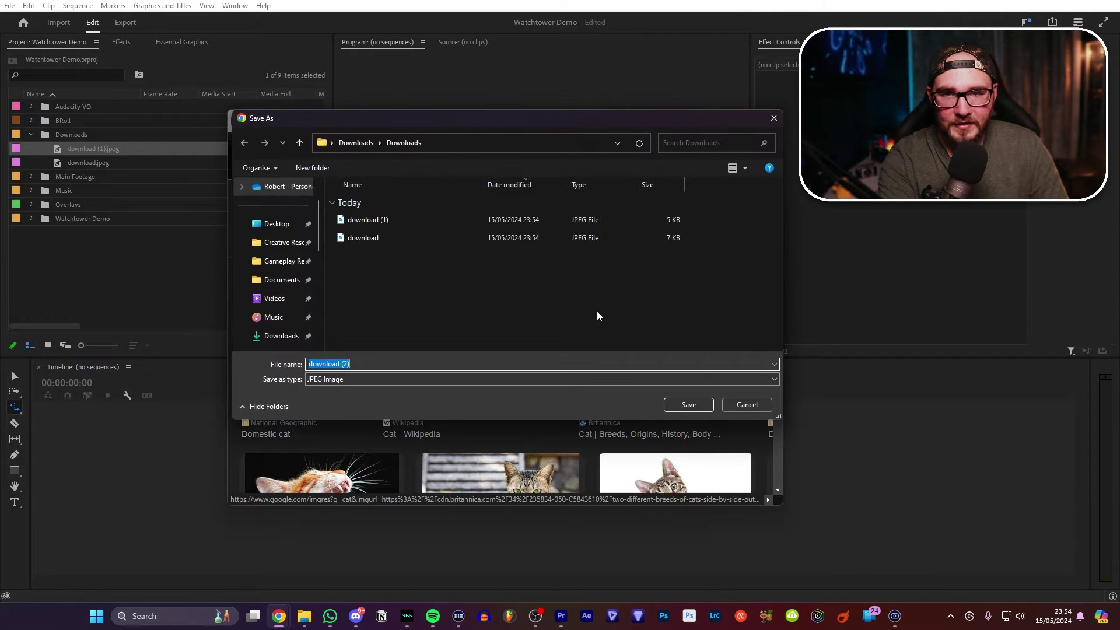
key("Return")
scroll(598, 360, "down", 4)
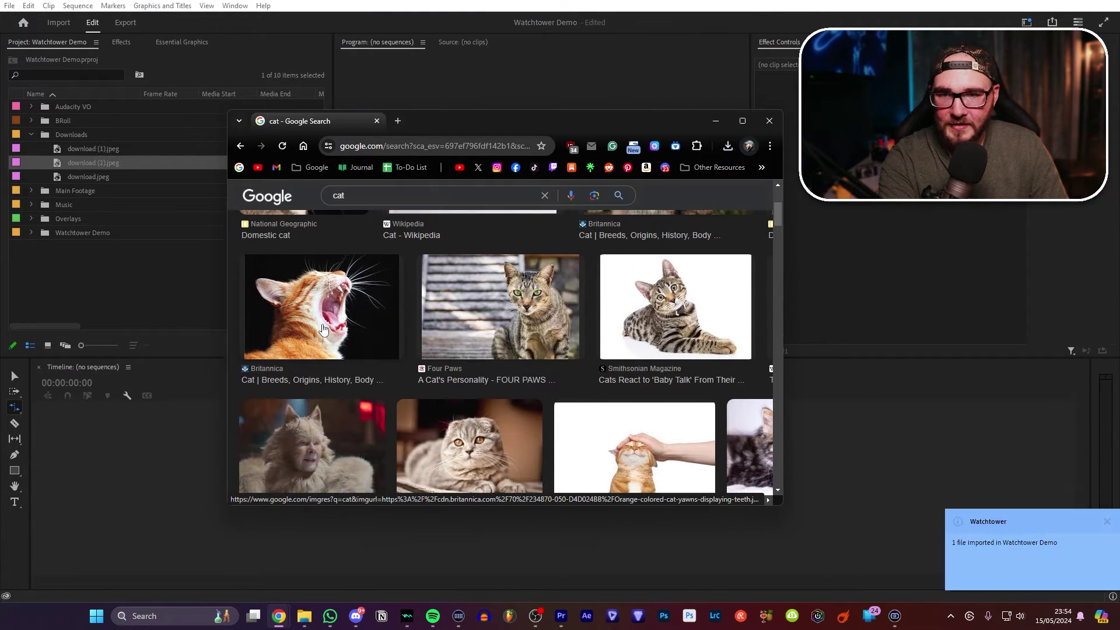
right_click(322, 334)
left_click(377, 195)
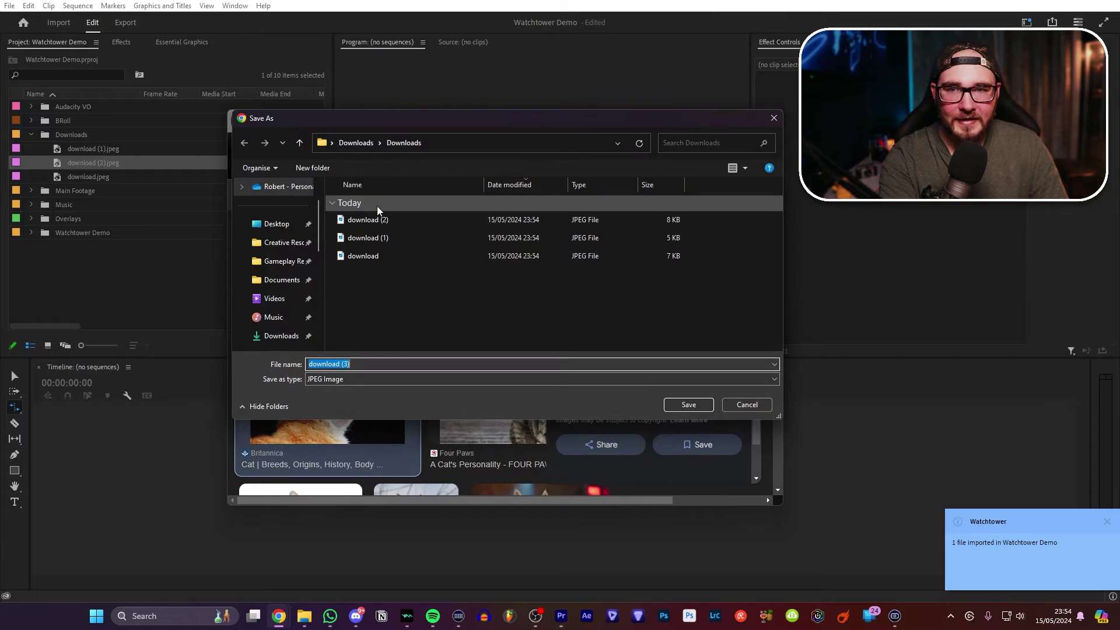
key("Return")
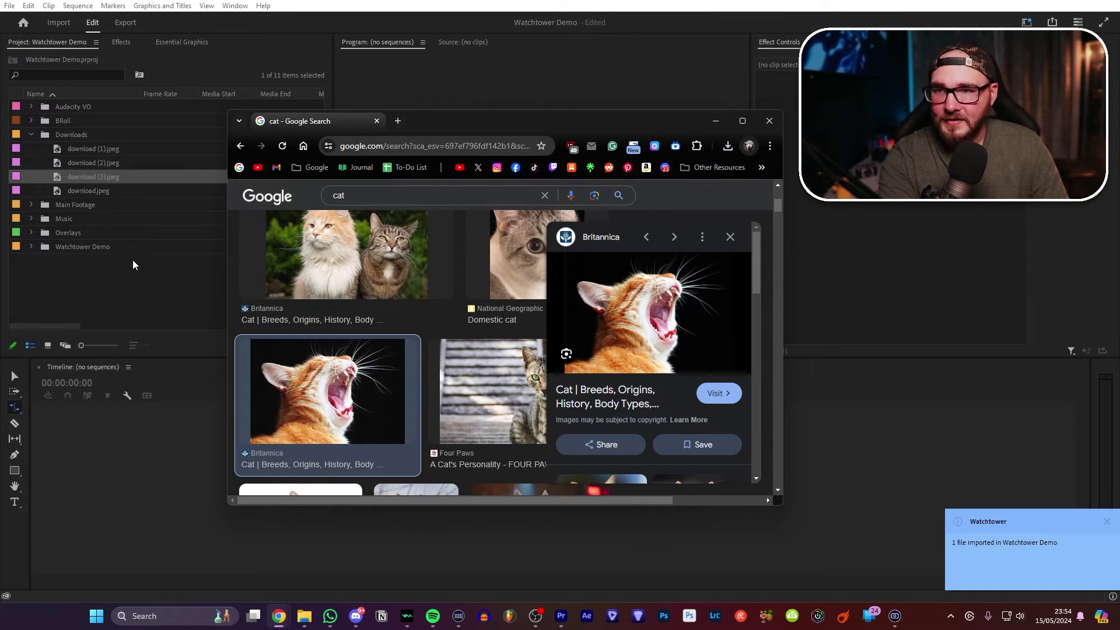
left_click(118, 272)
Preview download (1).jpeg, download (2).jpeg and download (3).jpeg in the Source monitor
double_click(109, 149)
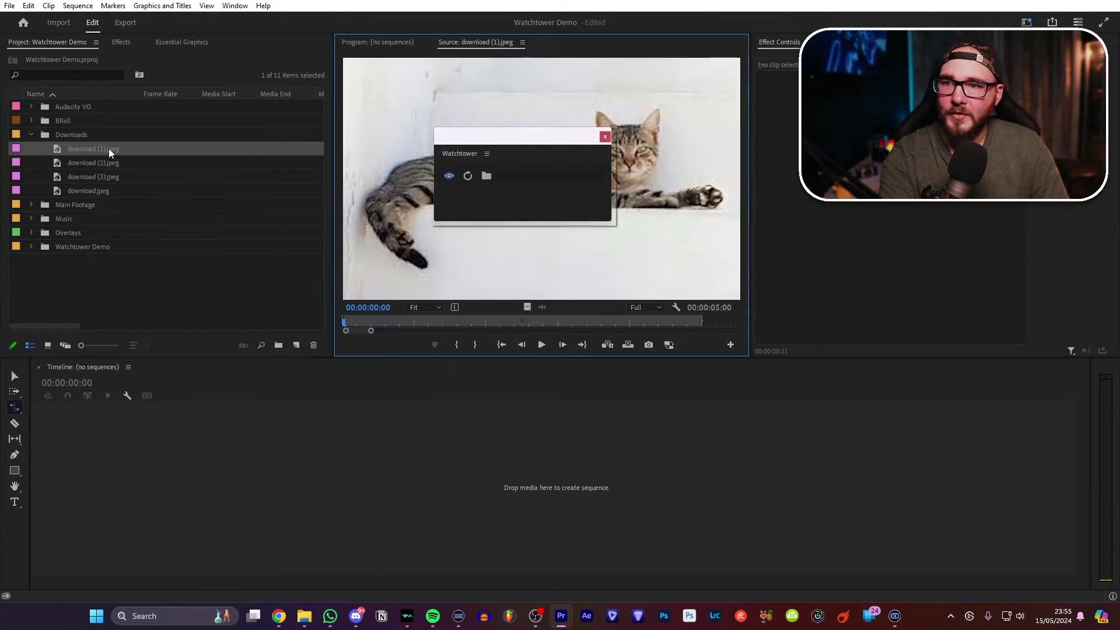
double_click(108, 161)
double_click(110, 176)
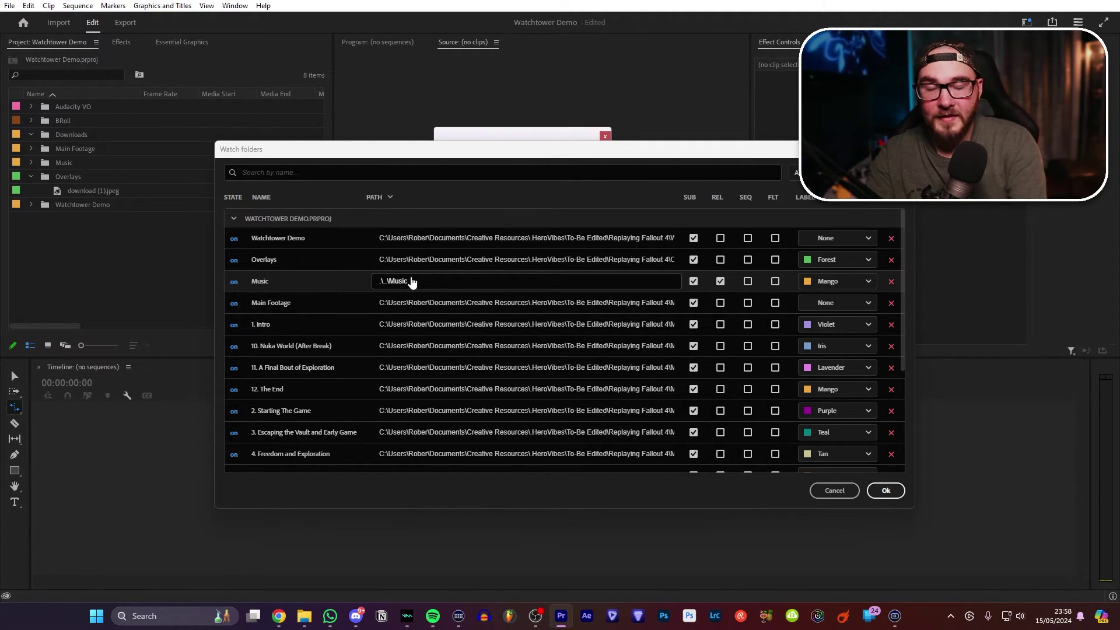
Launch Post Haste, pick a destination, create project 0002's folders, and inspect the Delivery folder
key("super")
type("post")
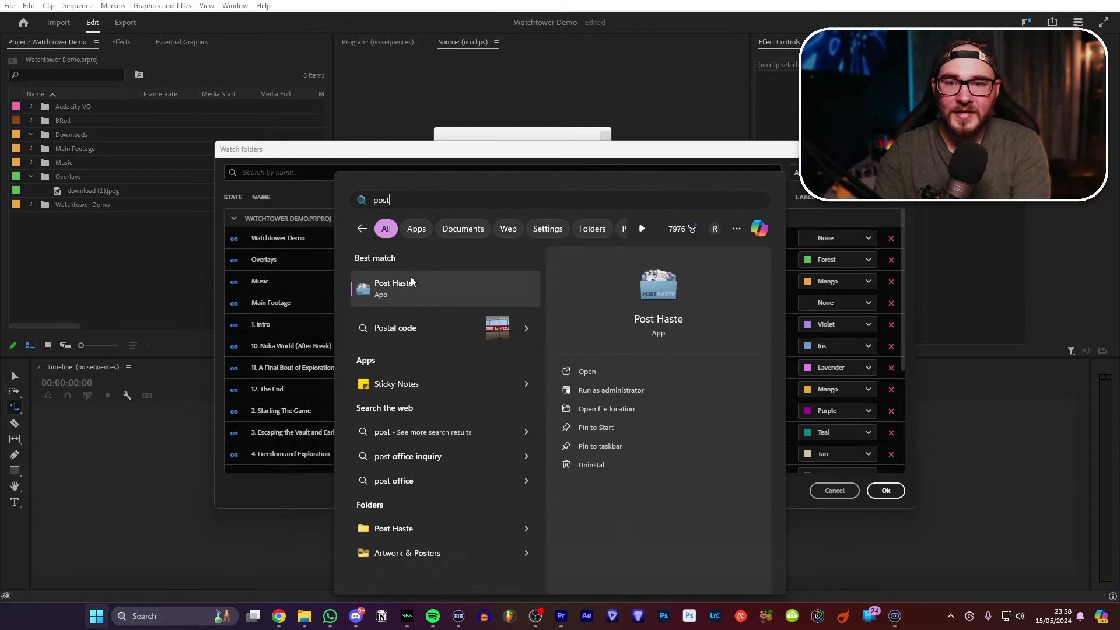
left_click(411, 279)
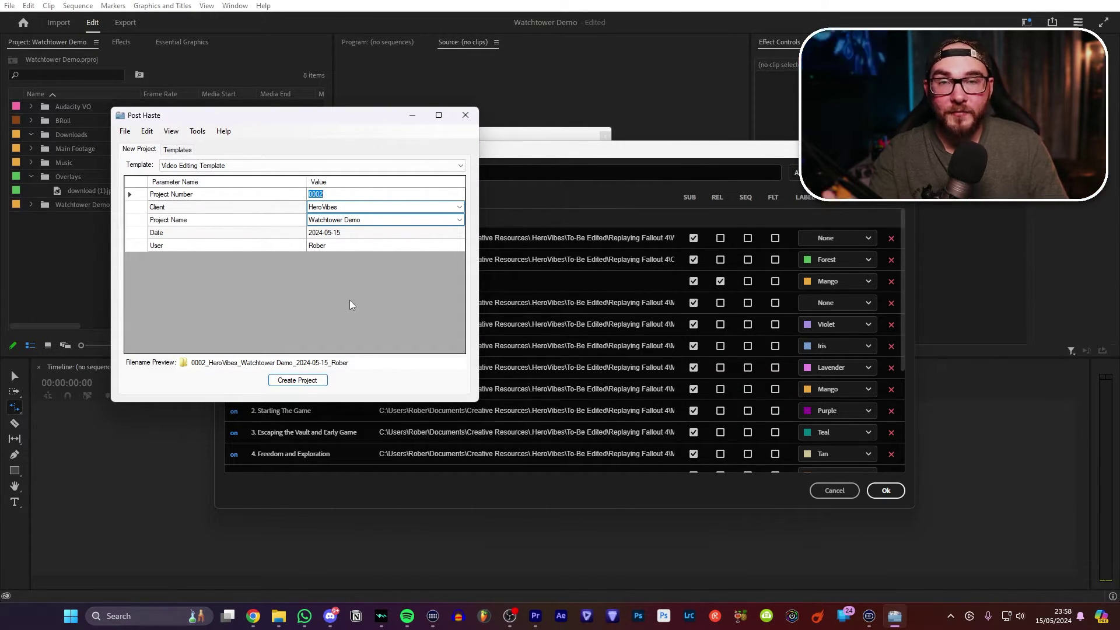
left_click(297, 380)
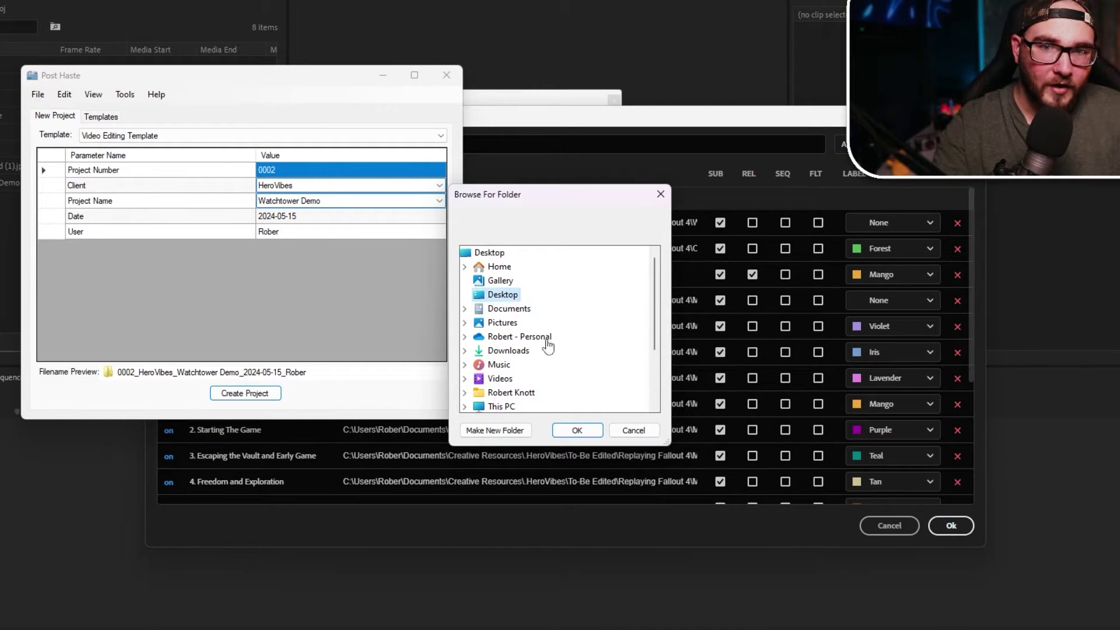
left_click(578, 430)
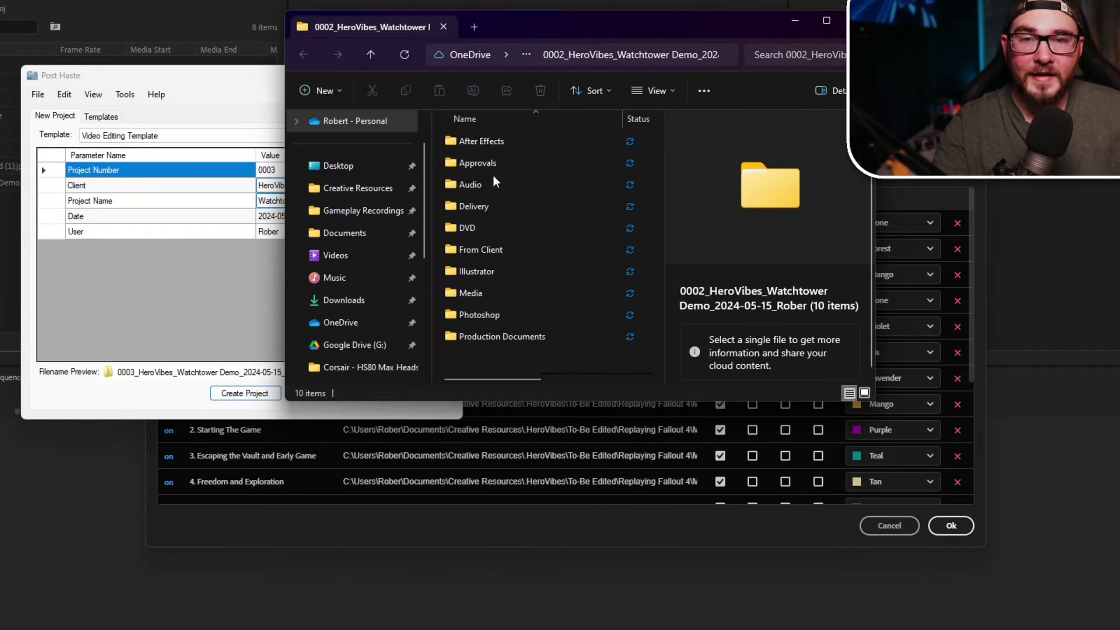
left_click(485, 209)
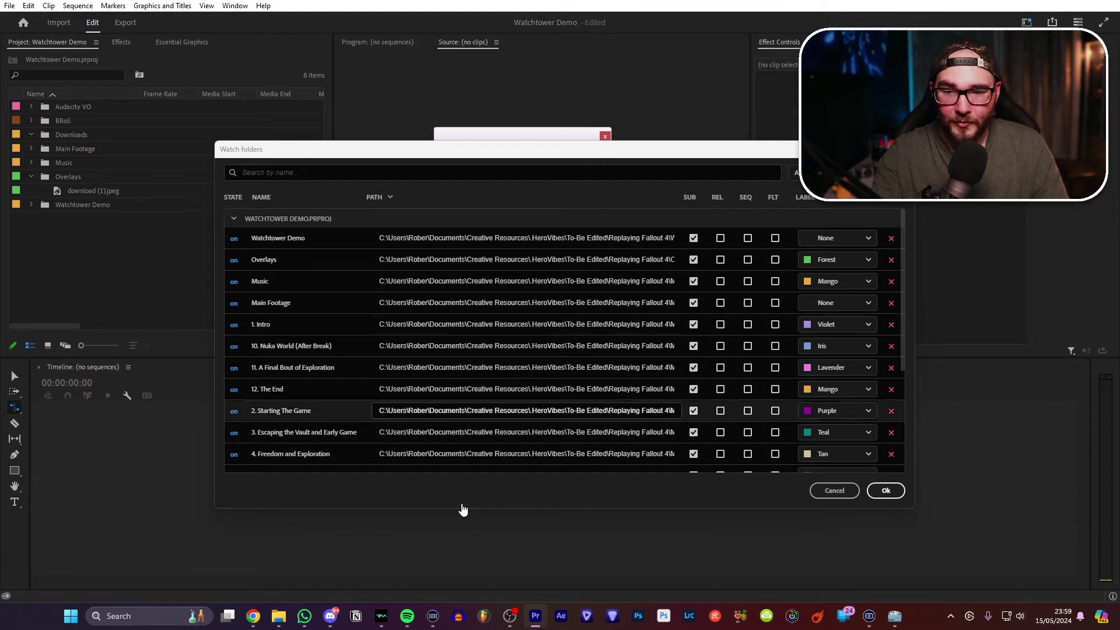
Bring up the Replaying Fallout 4 folder window from the File Explorer taskbar icon
mouse_move(278, 617)
left_click(267, 581)
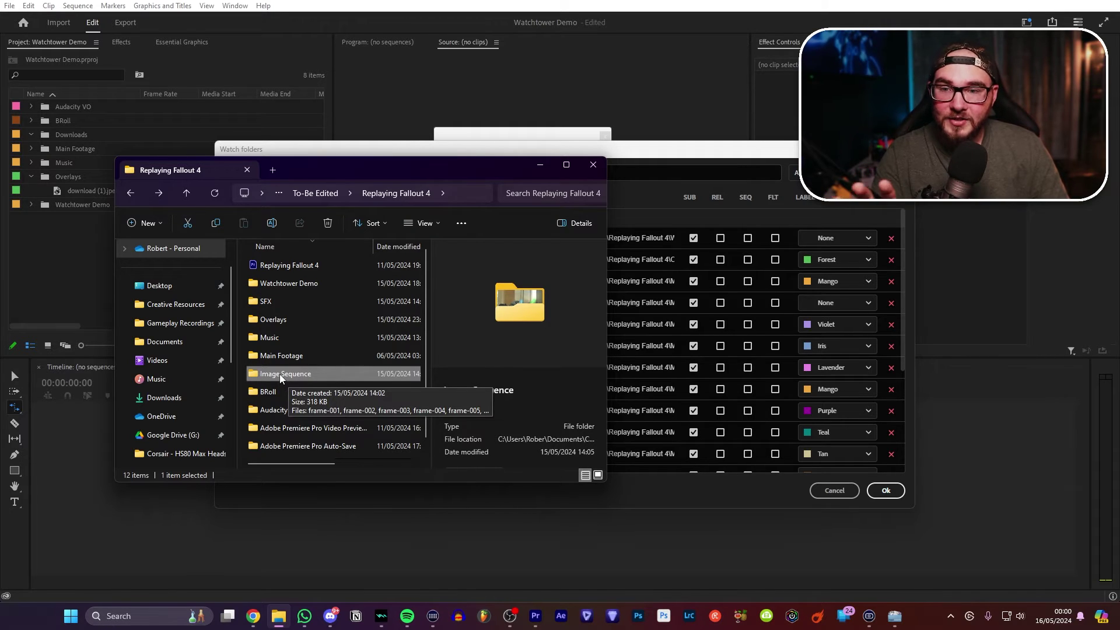
Add Image Sequence as a watch folder and inspect its frames, previewing frame-001
left_click_drag(279, 373, 669, 358)
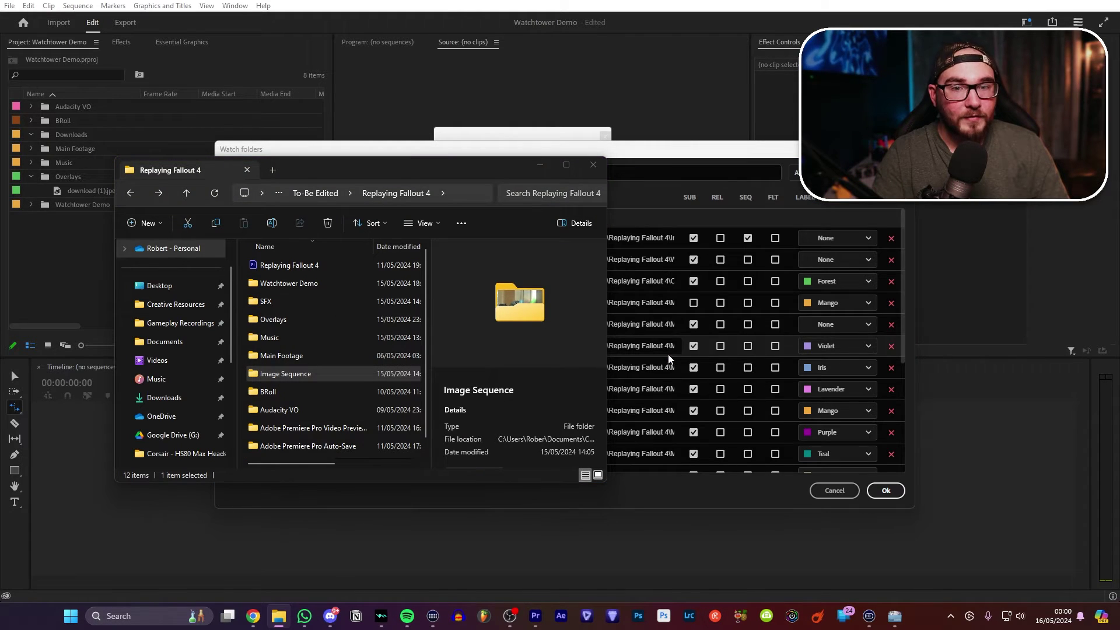
left_click(672, 205)
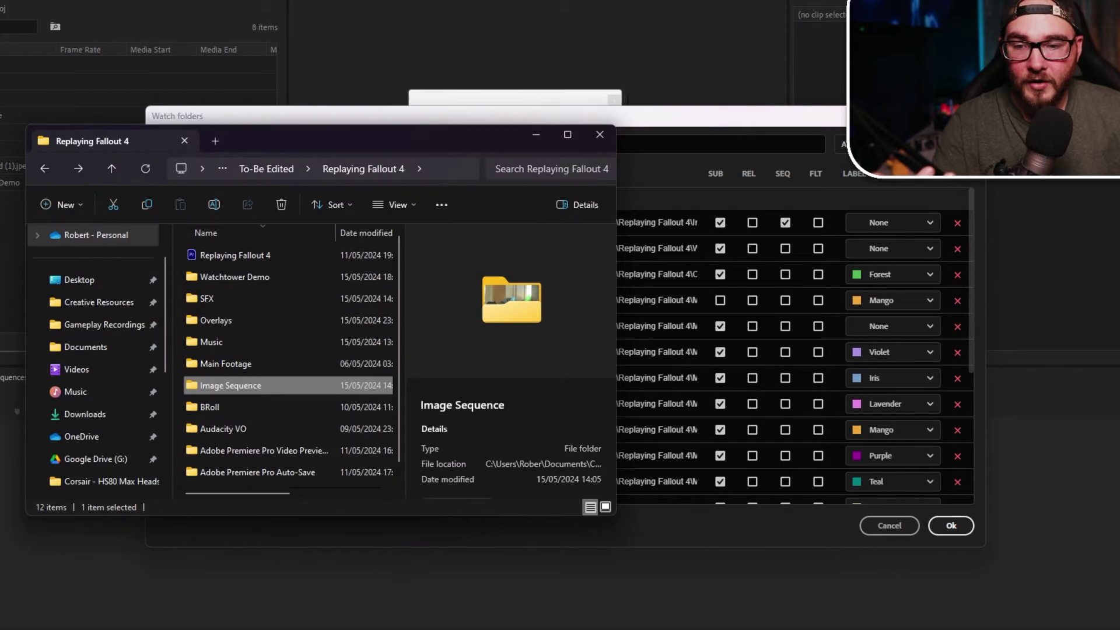
double_click(250, 387)
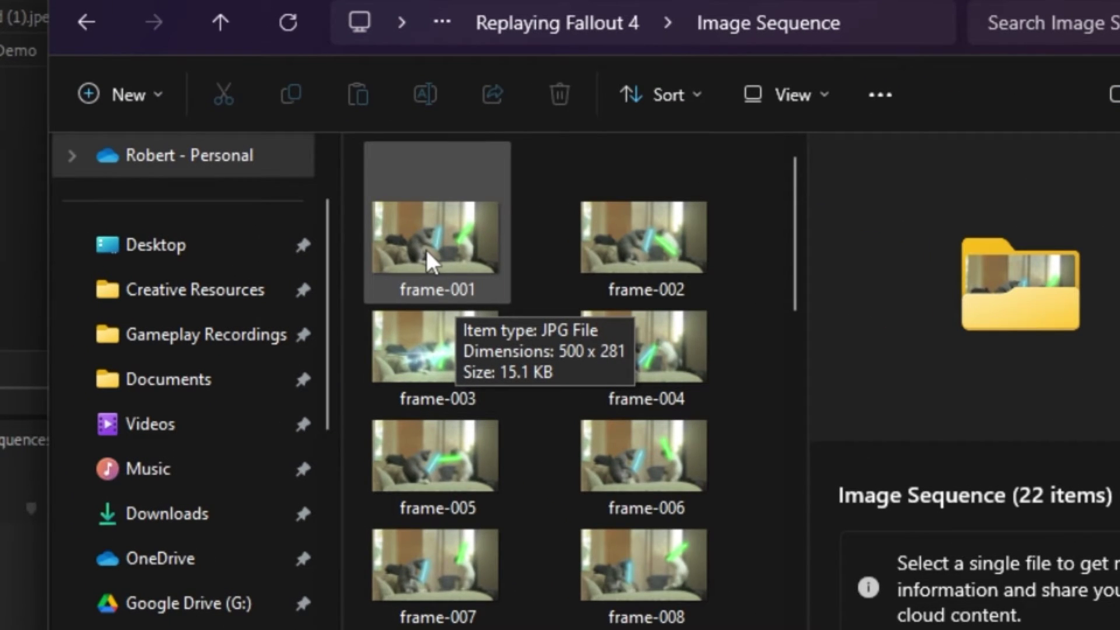
scroll(438, 263, "down", 6)
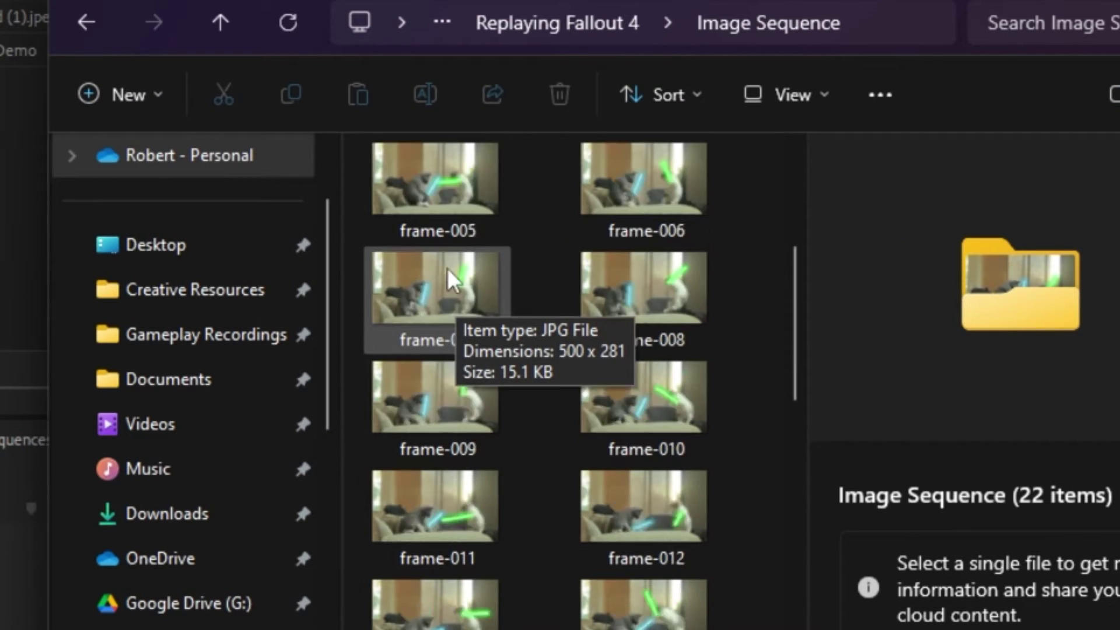
scroll(607, 554, "up", 6)
left_click(466, 296)
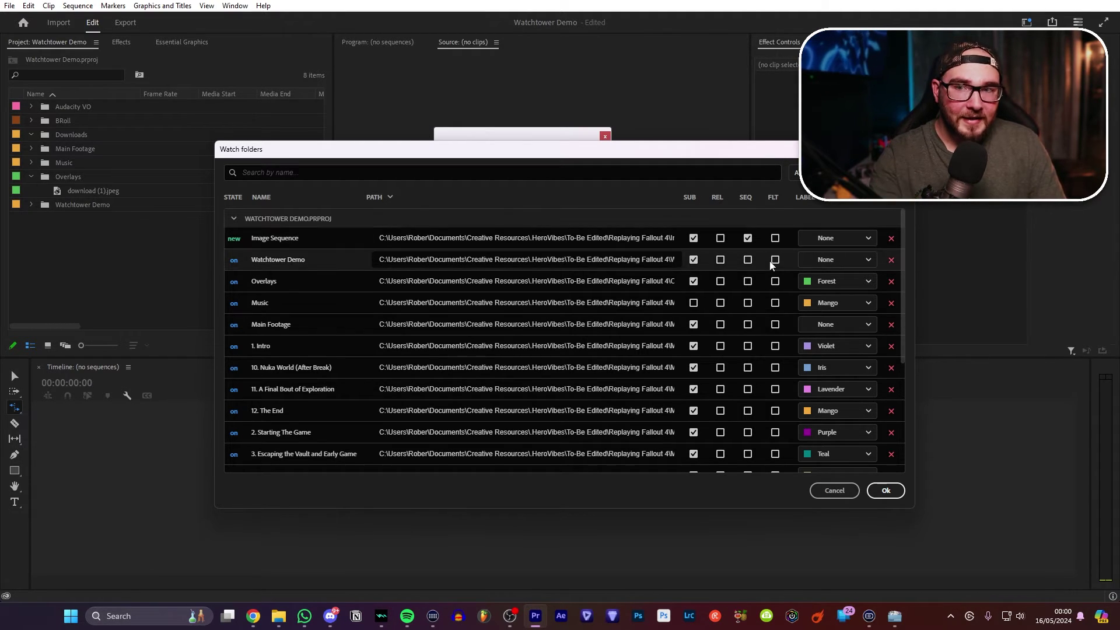
Apply the watch-folder settings and build a sequence from the frame-001.jpg image sequence
left_click(885, 491)
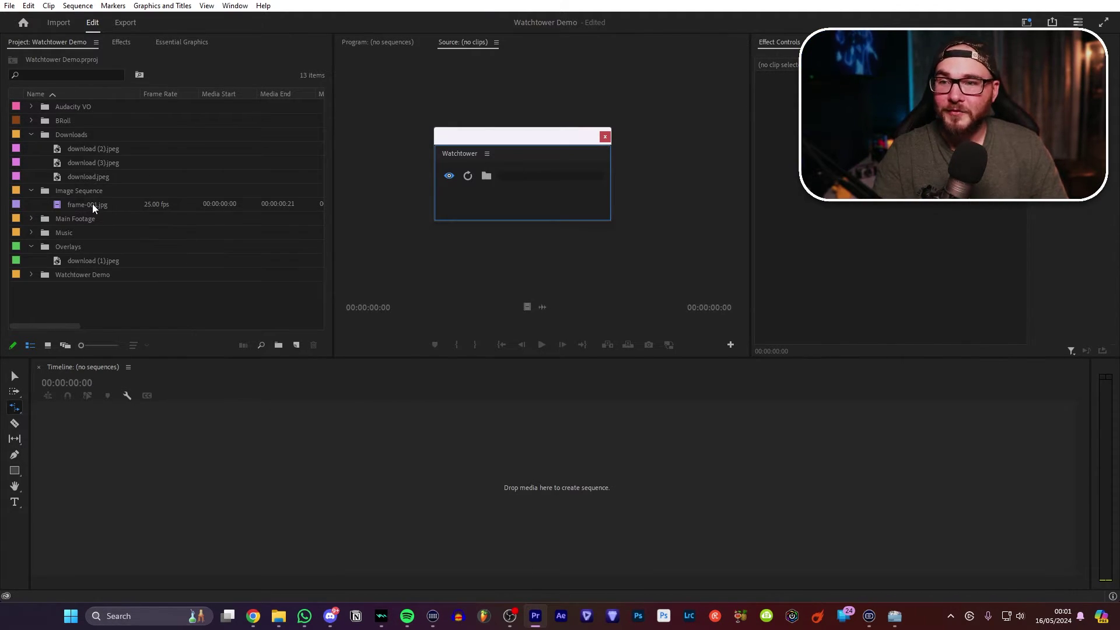
left_click(92, 204)
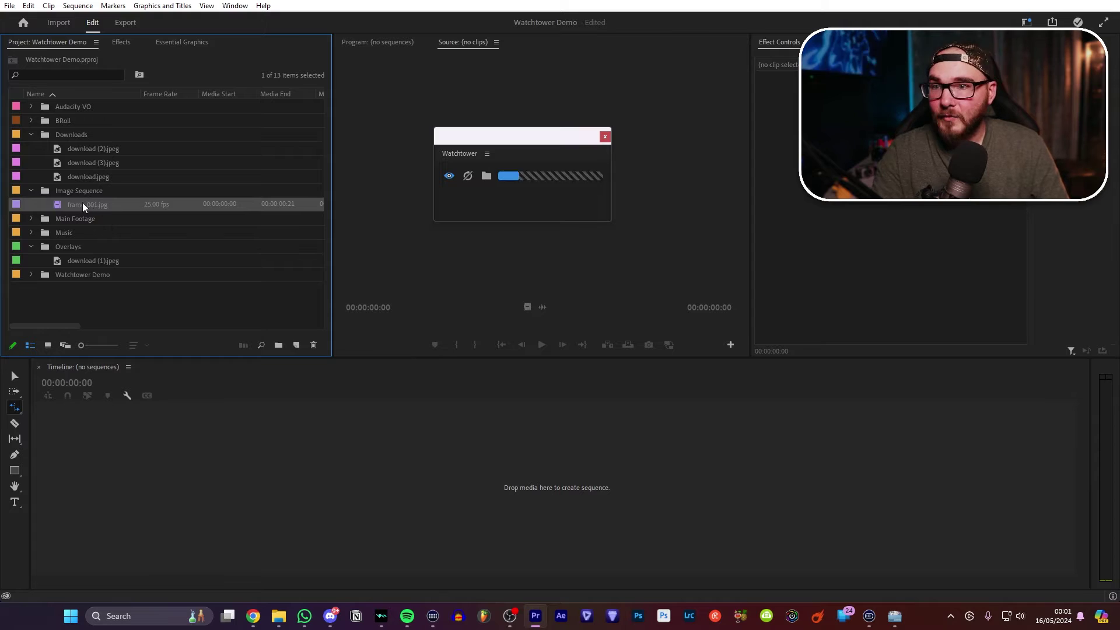
left_click_drag(82, 202, 164, 351)
left_click_drag(168, 445, 169, 443)
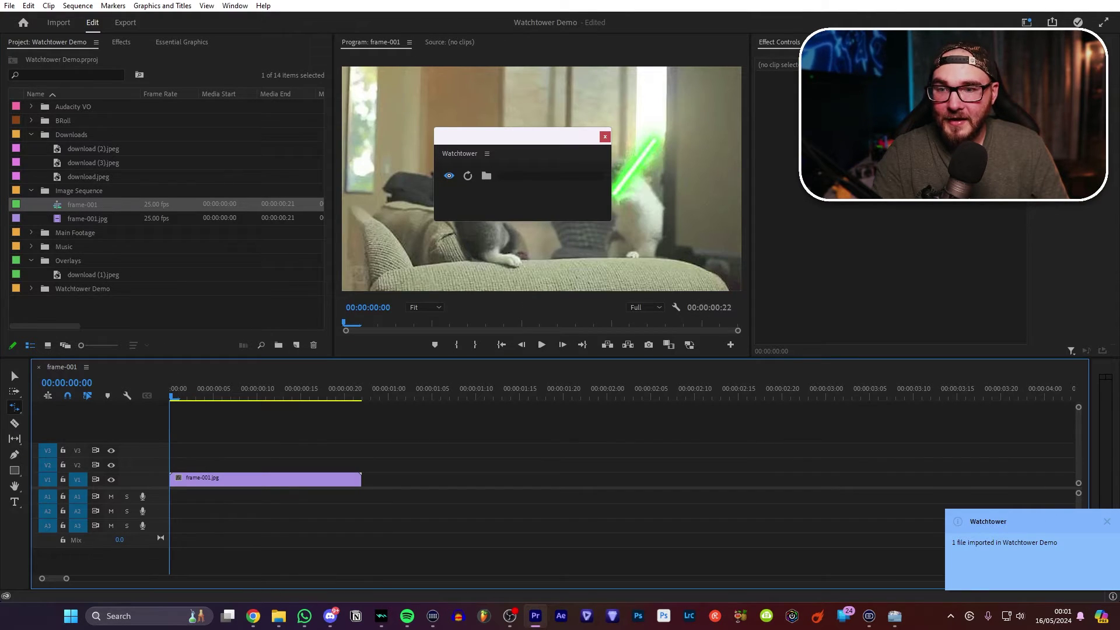
left_click_drag(490, 136, 819, 245)
Play the image sequence and rate-stretch the clip to 157.14% speed
key("space")
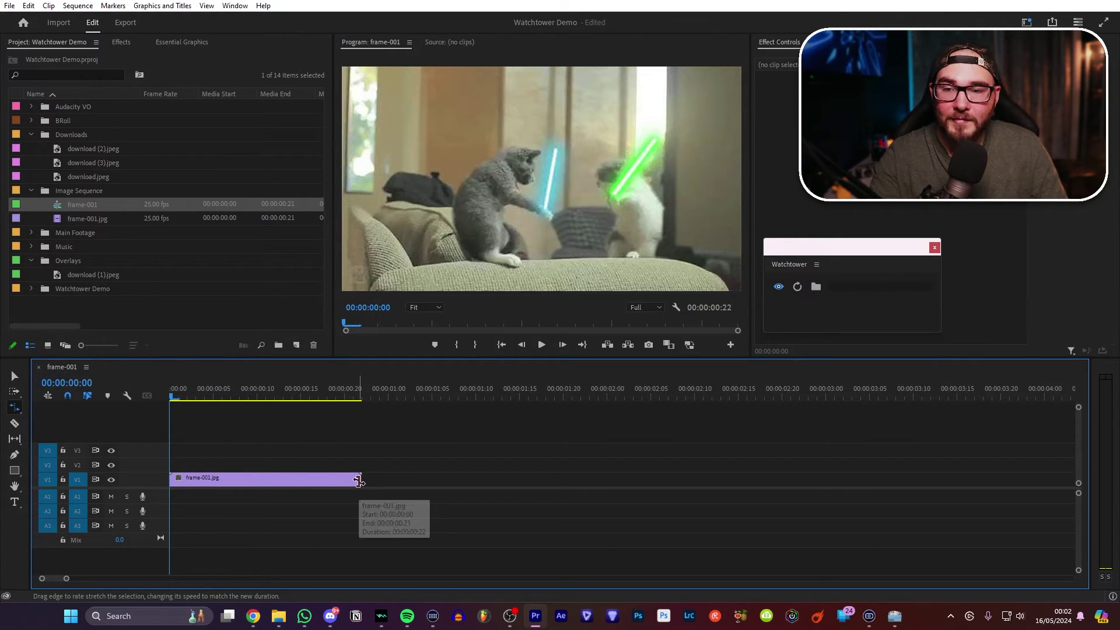
left_click_drag(359, 480, 370, 481)
left_click_drag(441, 485, 492, 483)
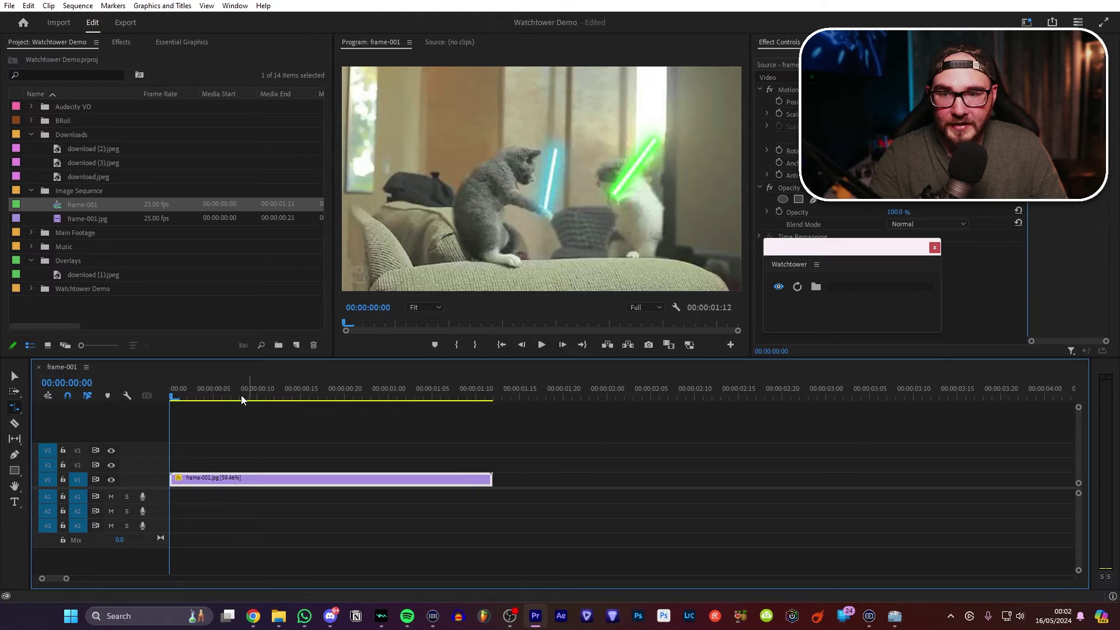
key("space")
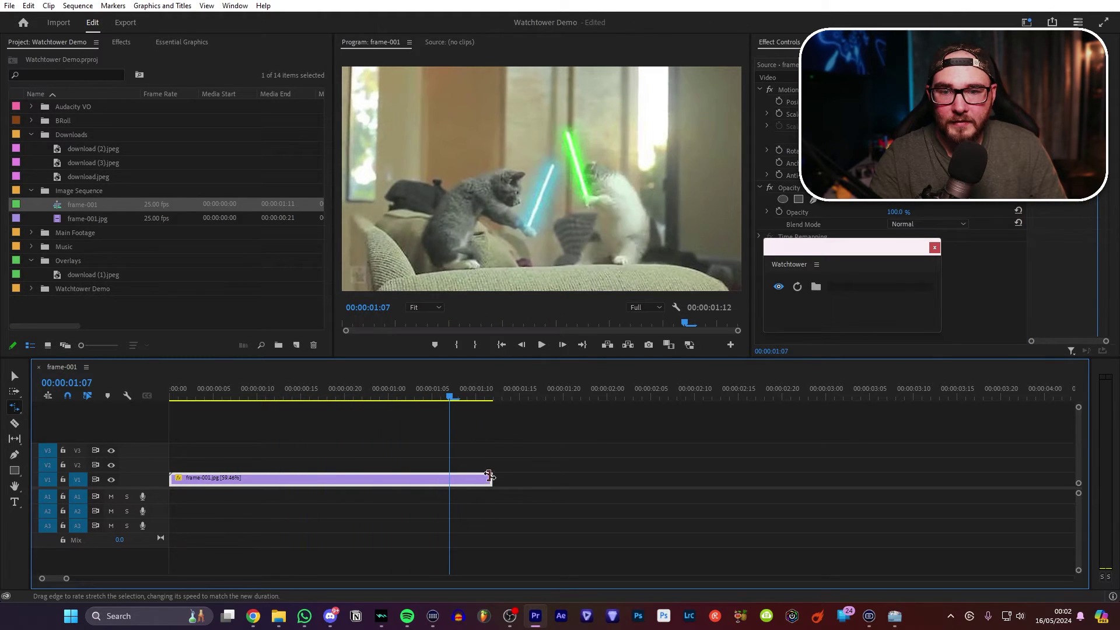
left_click_drag(311, 479, 290, 480)
left_click_drag(187, 398, 245, 399)
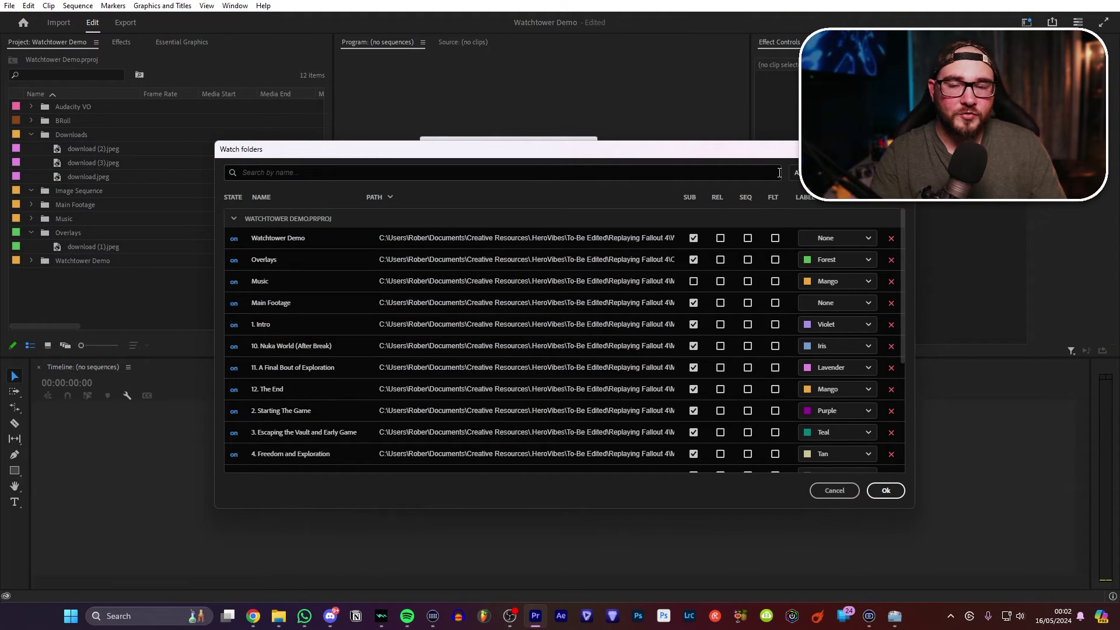
Add the SFX folder from File Explorer to Watchtower's watched folders
left_click(279, 616)
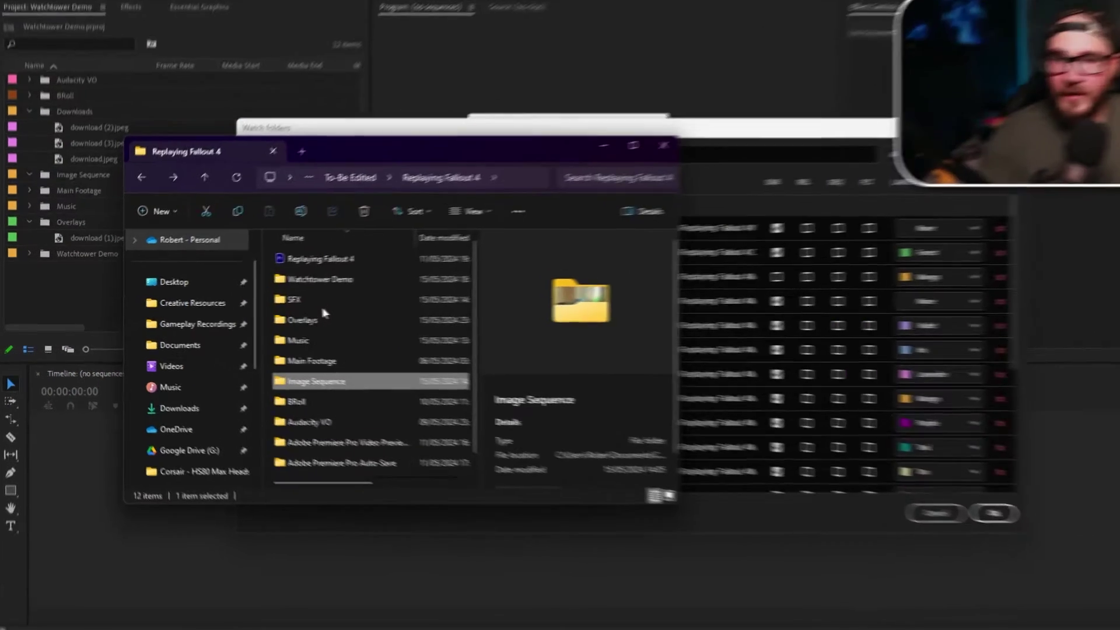
double_click(319, 299)
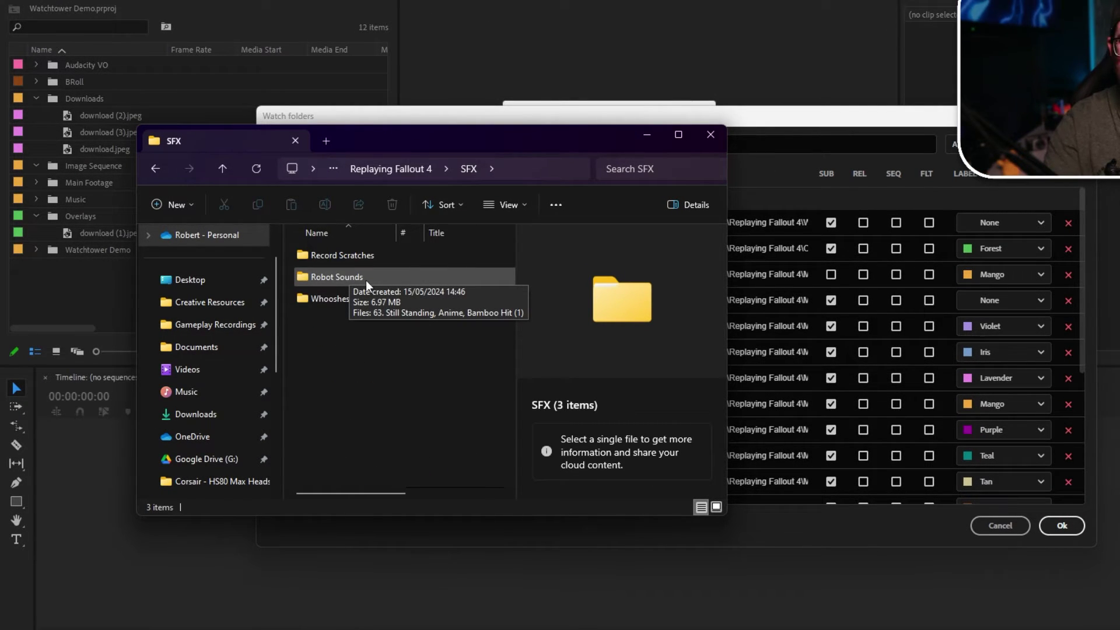
key("alt+Up")
left_click_drag(265, 301, 635, 215)
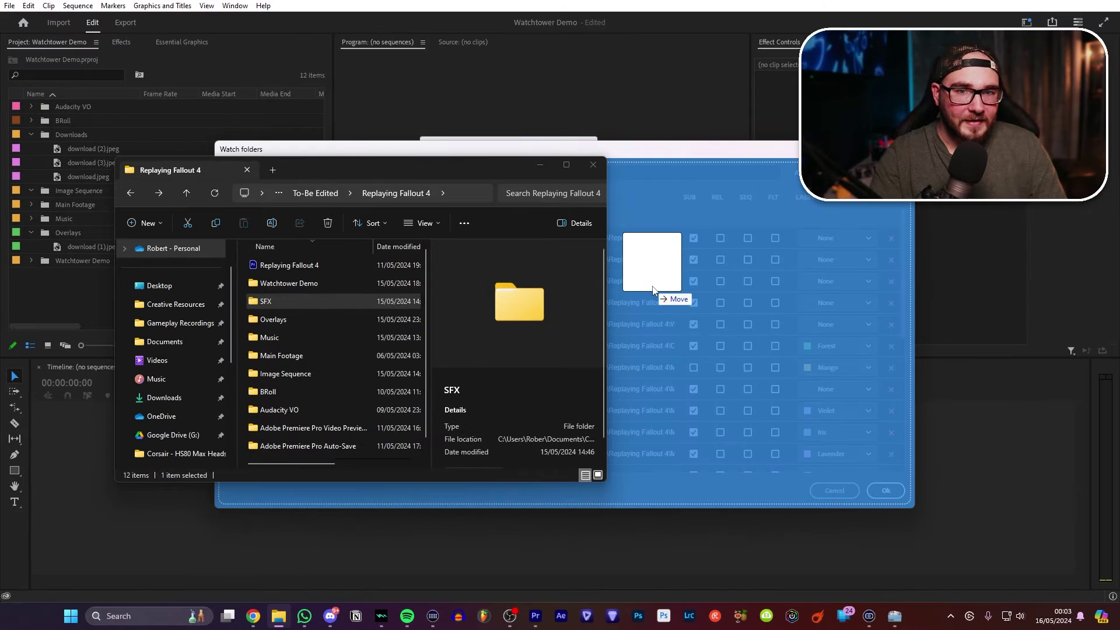
left_click(537, 167)
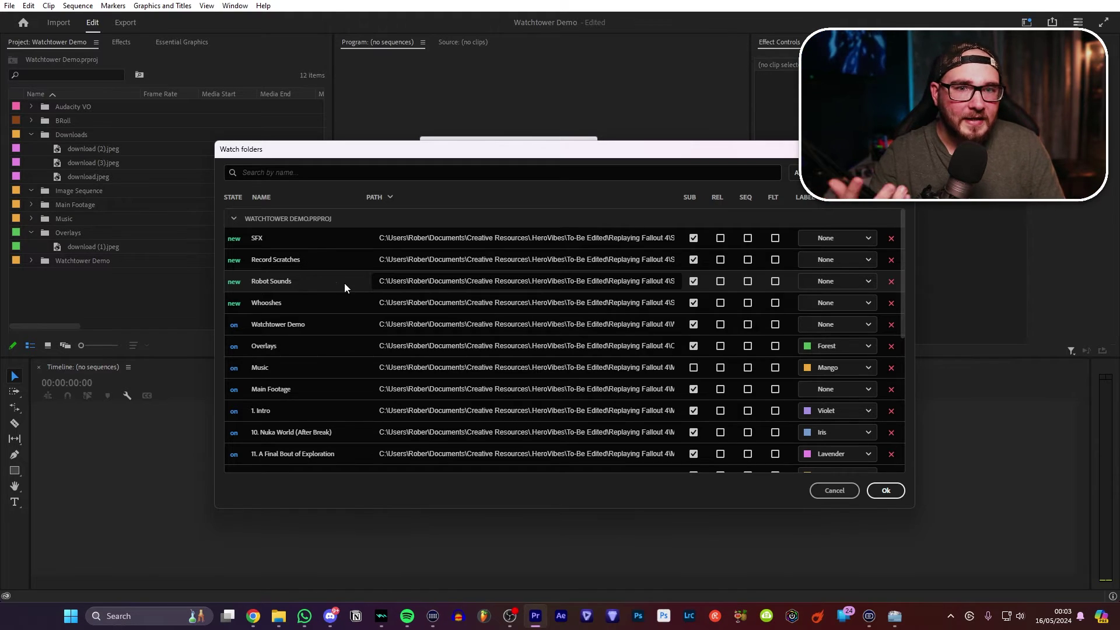
Enable flatten (FLT) on the SFX row, confirm, and expand the SFX bin's sounds
left_click(776, 239)
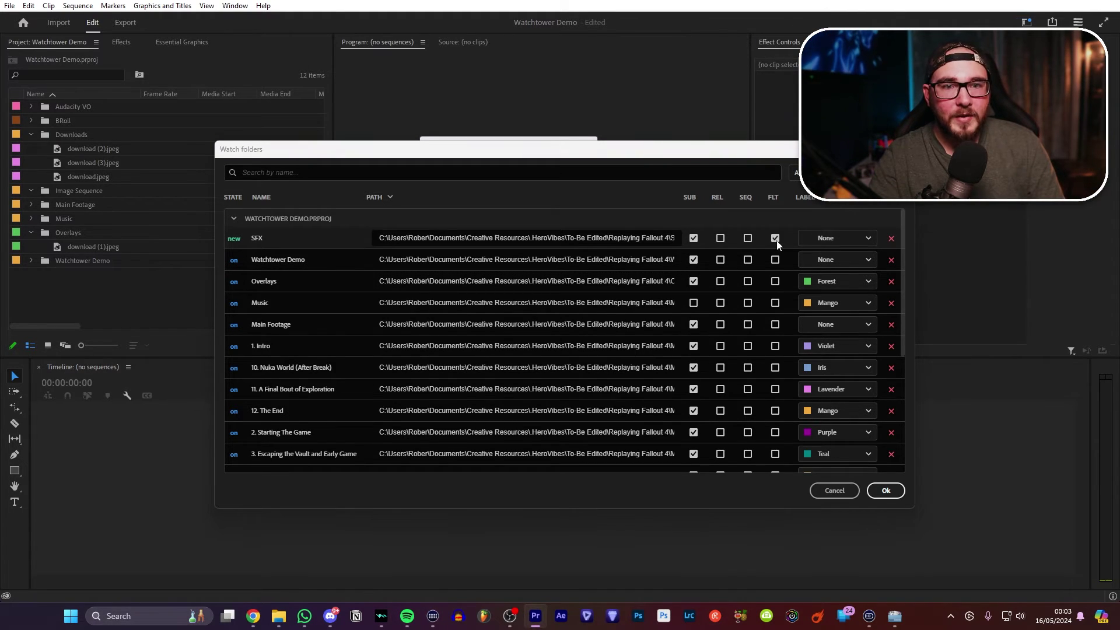
left_click(886, 490)
left_click(31, 275)
scroll(68, 245, "down", 2)
scroll(68, 245, "down", 2)
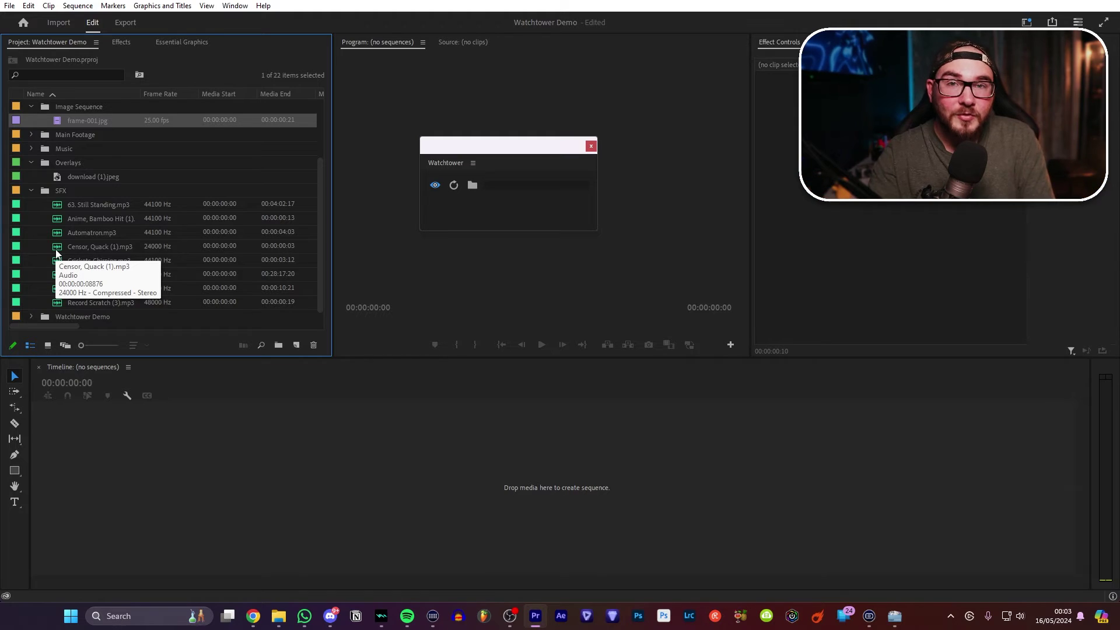
Inspect the SFX subfolders in File Explorer, then return to the Premiere project
key("alt+Tab")
double_click(258, 301)
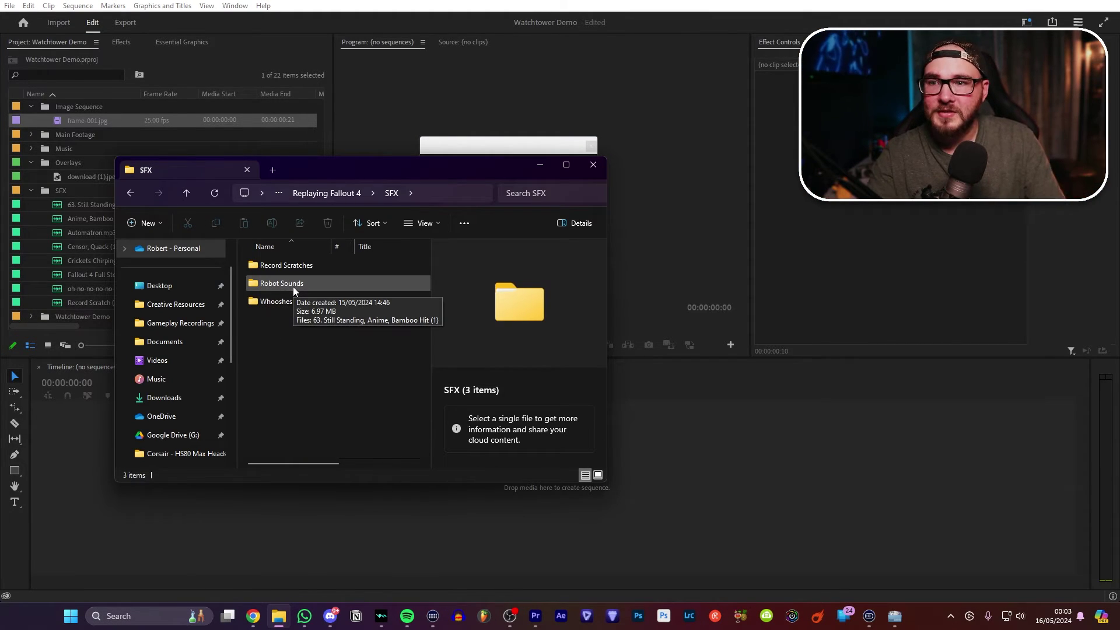
key("alt+Tab")
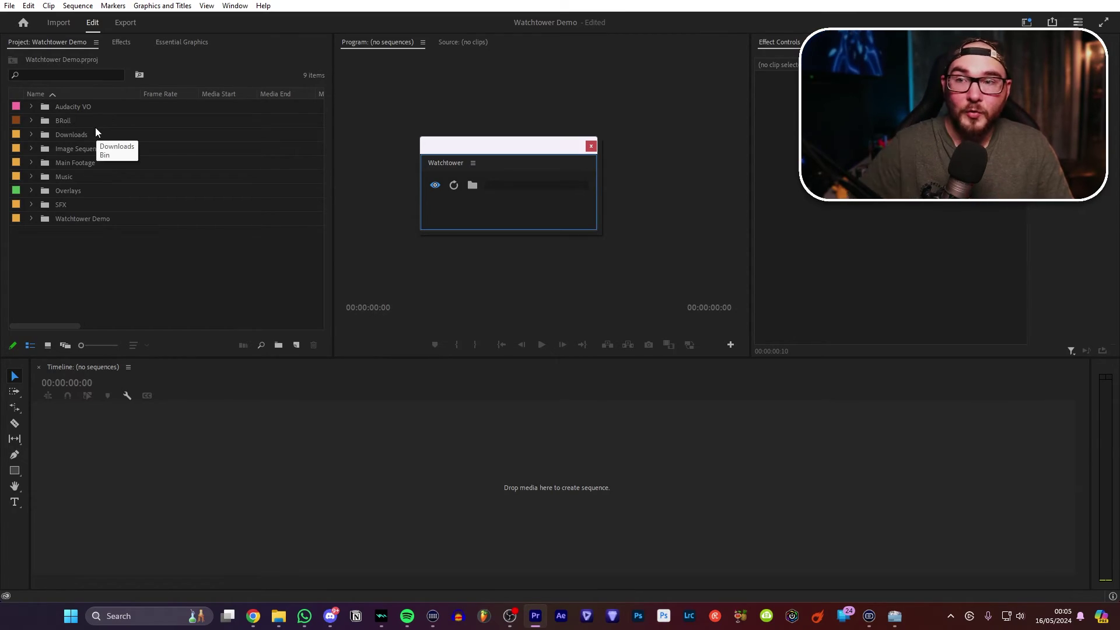
left_click(88, 134)
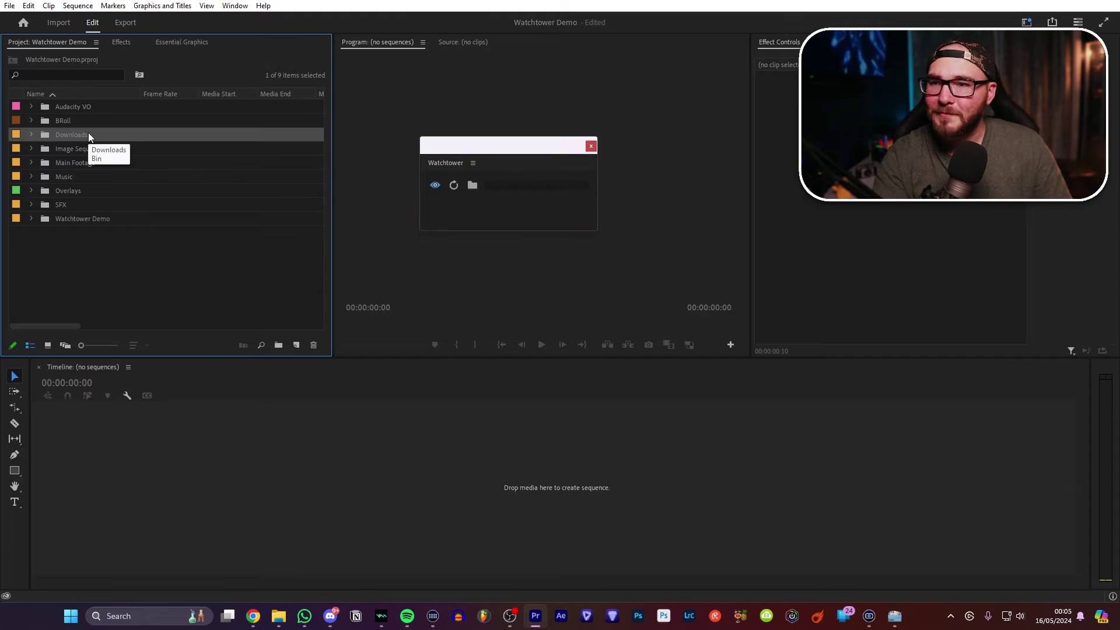
left_click(93, 161)
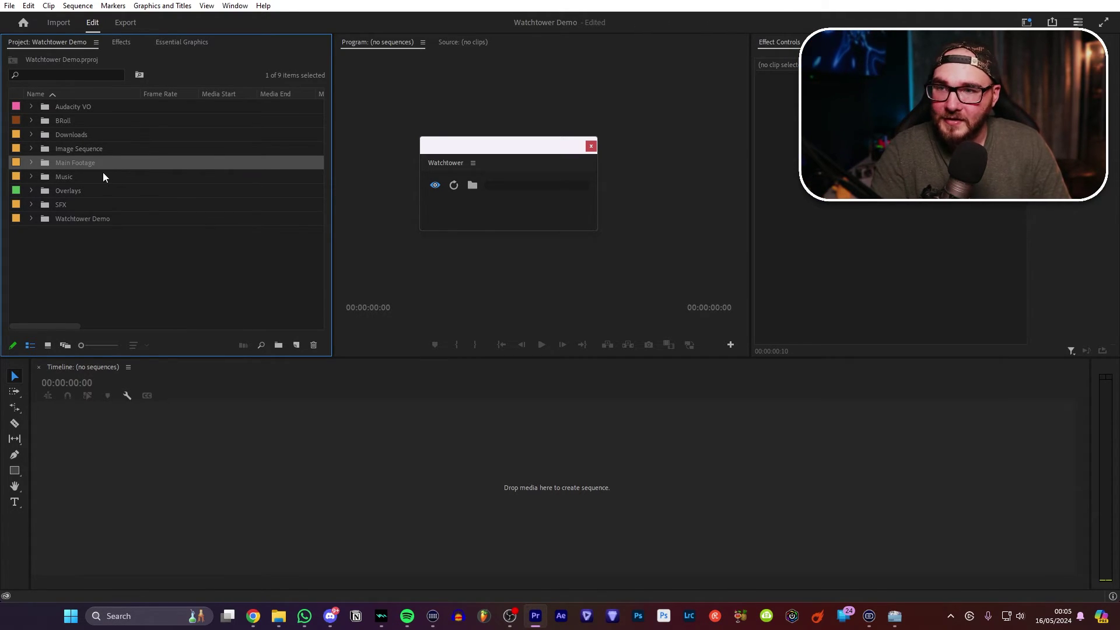
key("Right")
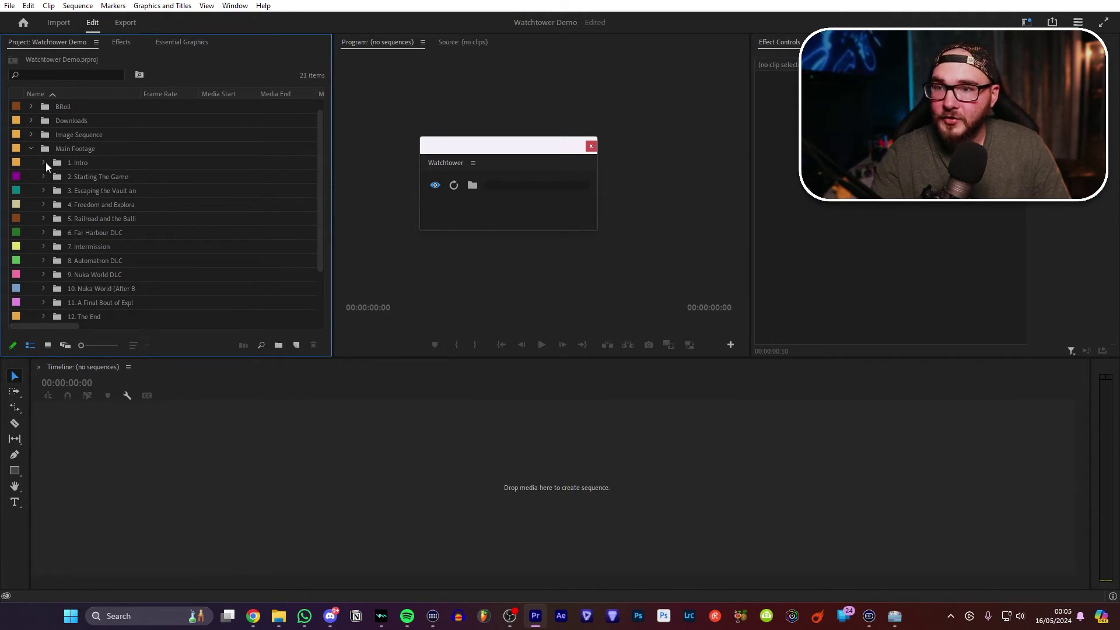
left_click(44, 162)
left_click(98, 177)
left_click_drag(99, 177, 192, 365)
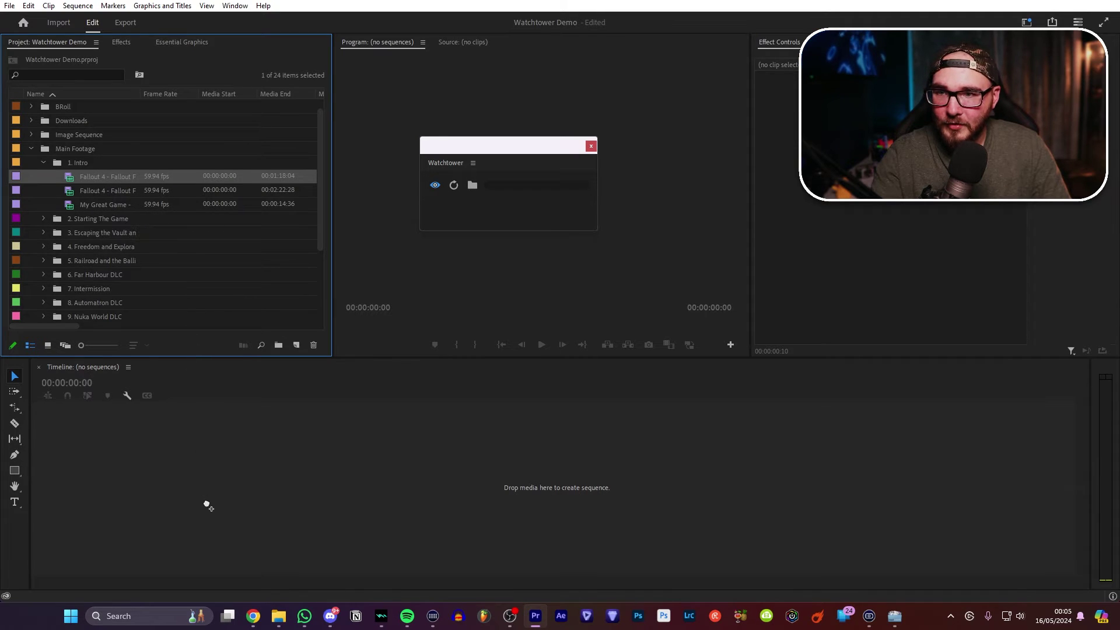
left_click_drag(207, 505, 206, 502)
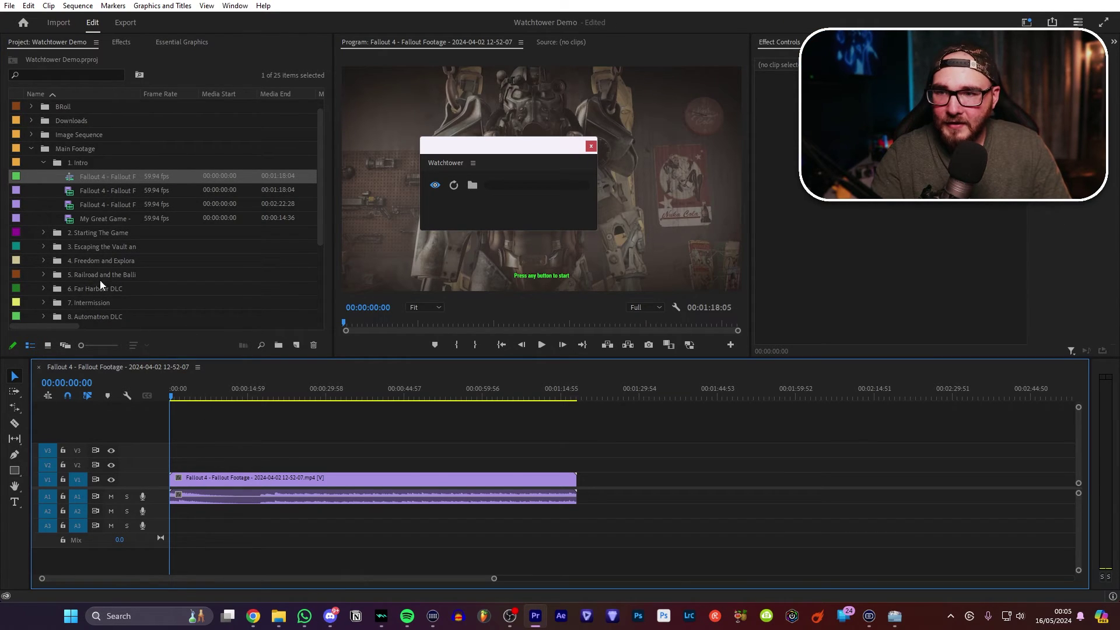
left_click(43, 232)
left_click_drag(104, 262, 649, 482)
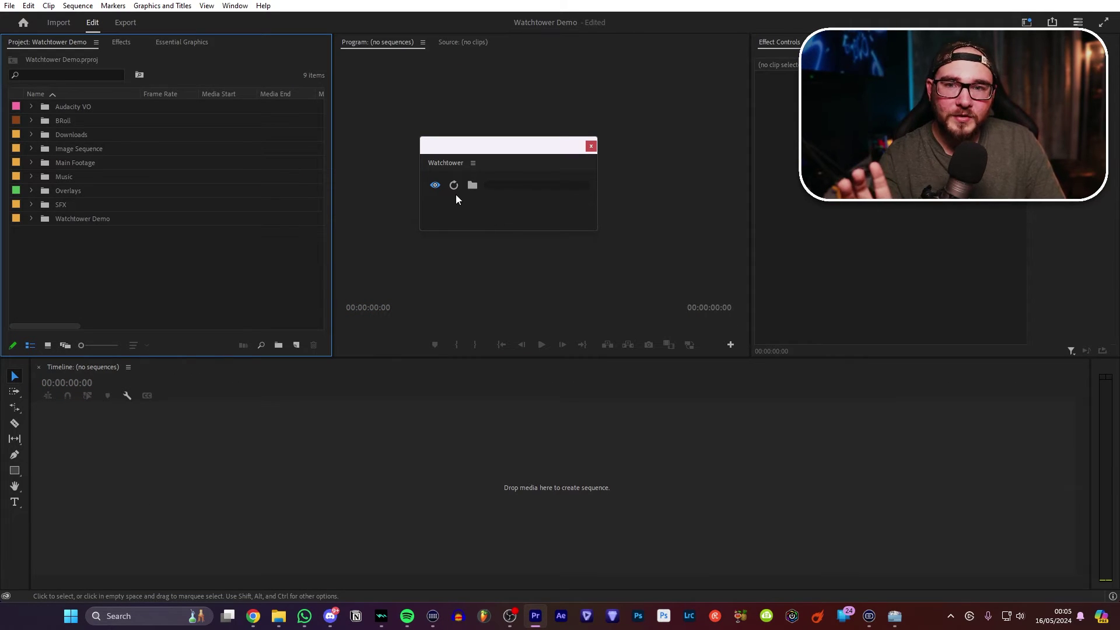
Open the Watchtower panel's hamburger menu to reveal Settings
left_click(454, 186)
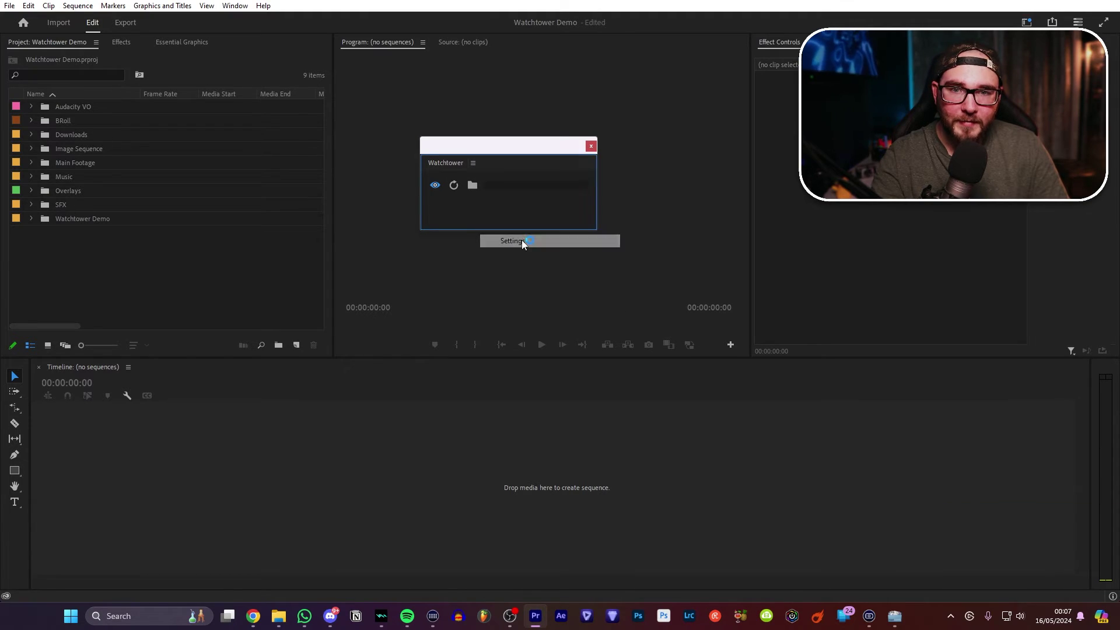
Add 'Music' to the Ignored Folders list in Watchtower settings
left_click(583, 204)
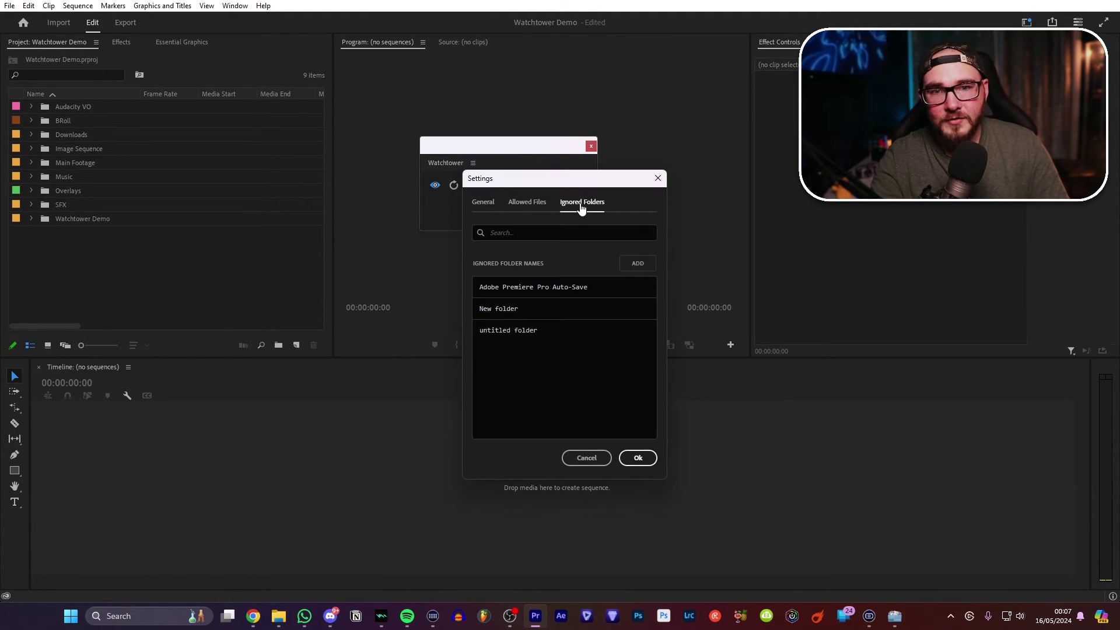
mouse_move(536, 288)
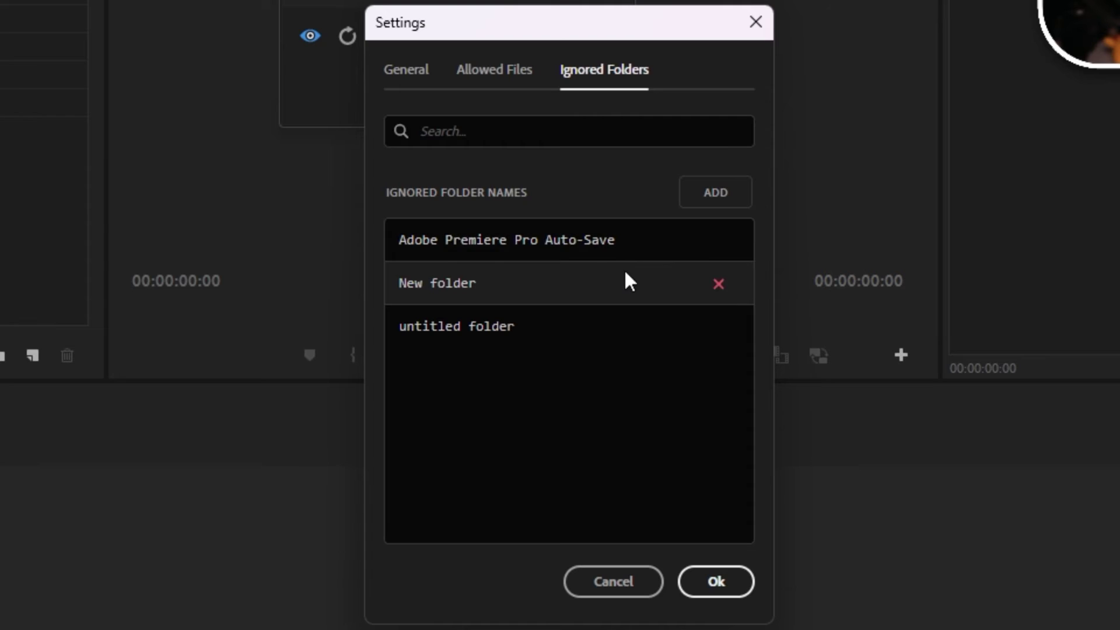
left_click(715, 192)
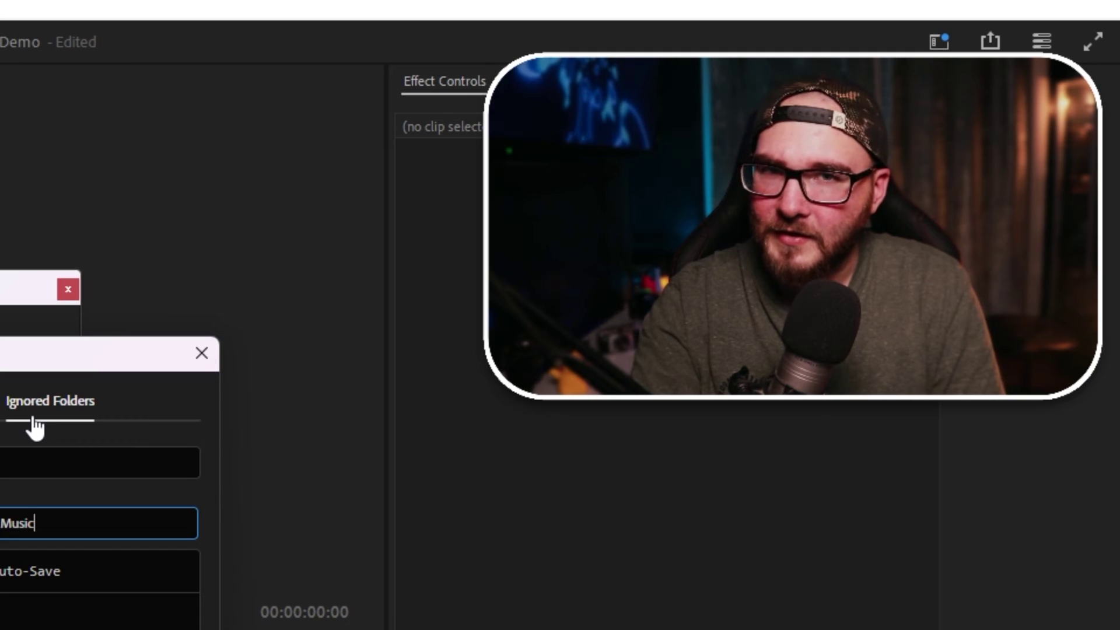
key("Return")
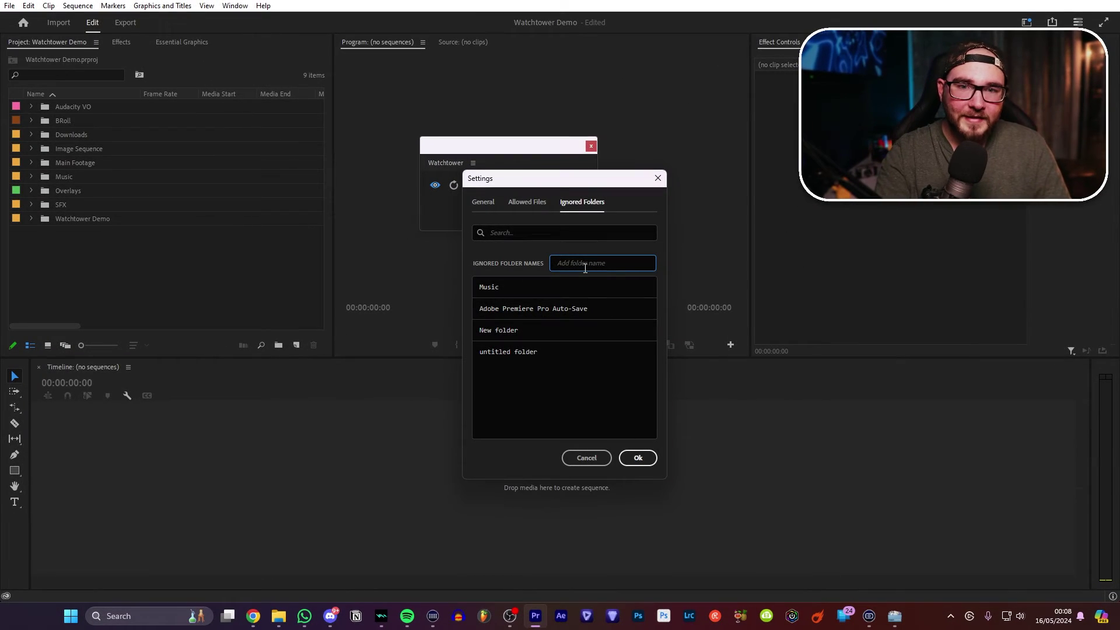
Review the Allowed Files extensions, then view the General options
mouse_move(585, 290)
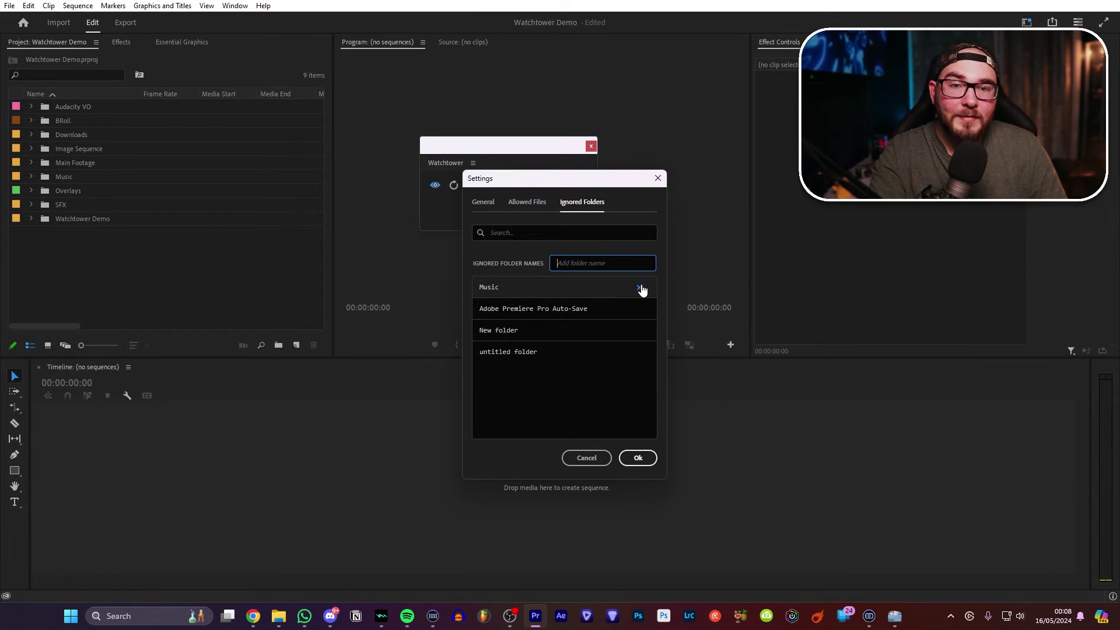
left_click(527, 202)
scroll(567, 298, "down", 10)
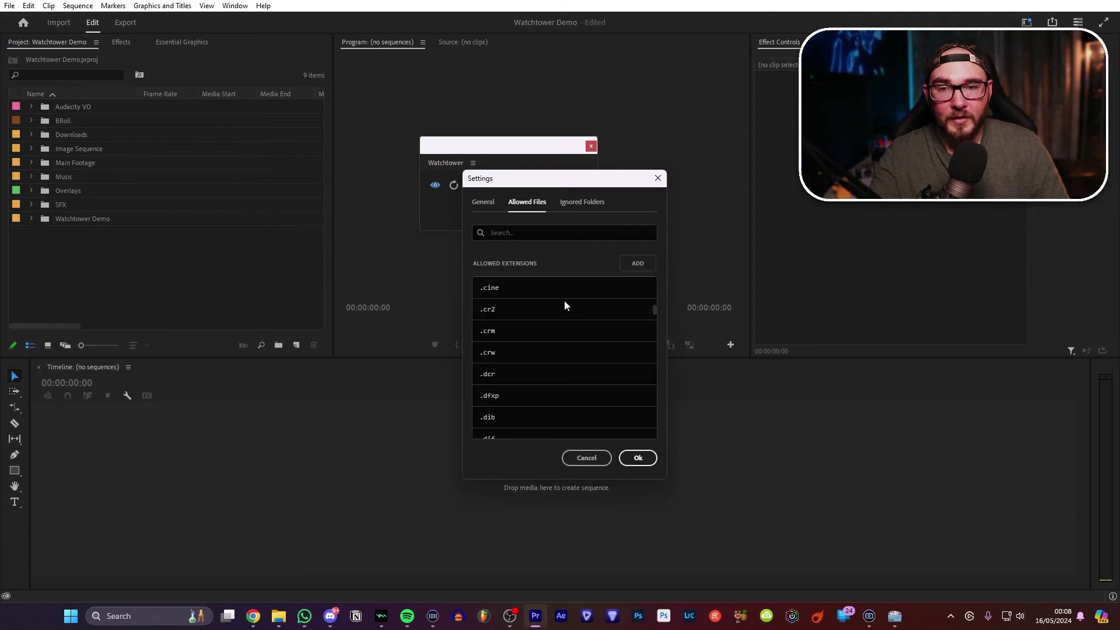
scroll(565, 303, "up", 2)
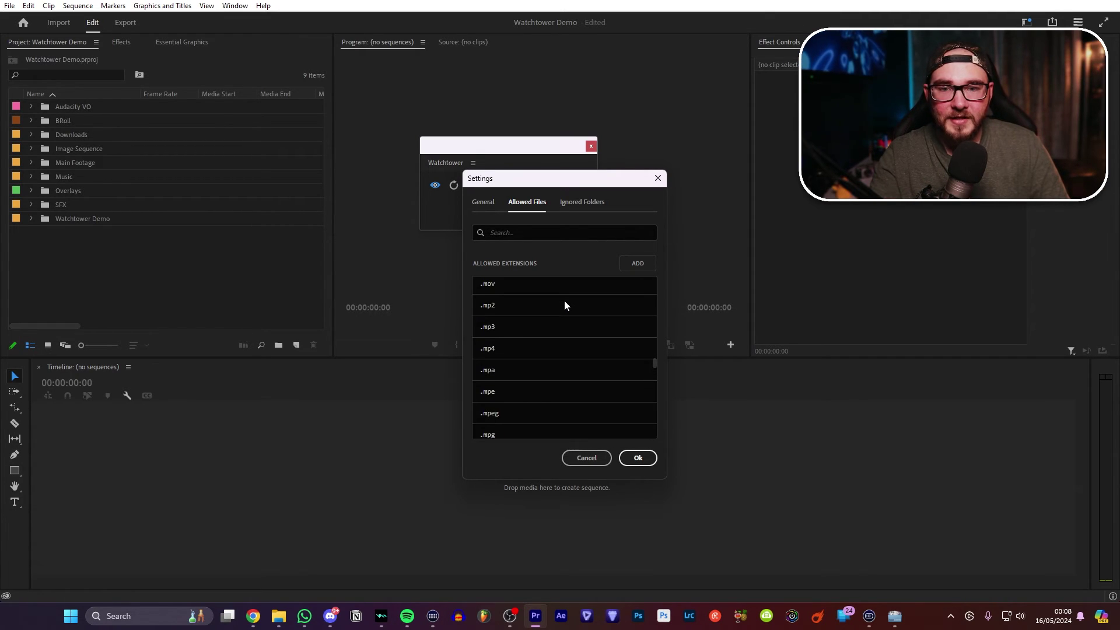
scroll(565, 300, "up", 2)
left_click(484, 202)
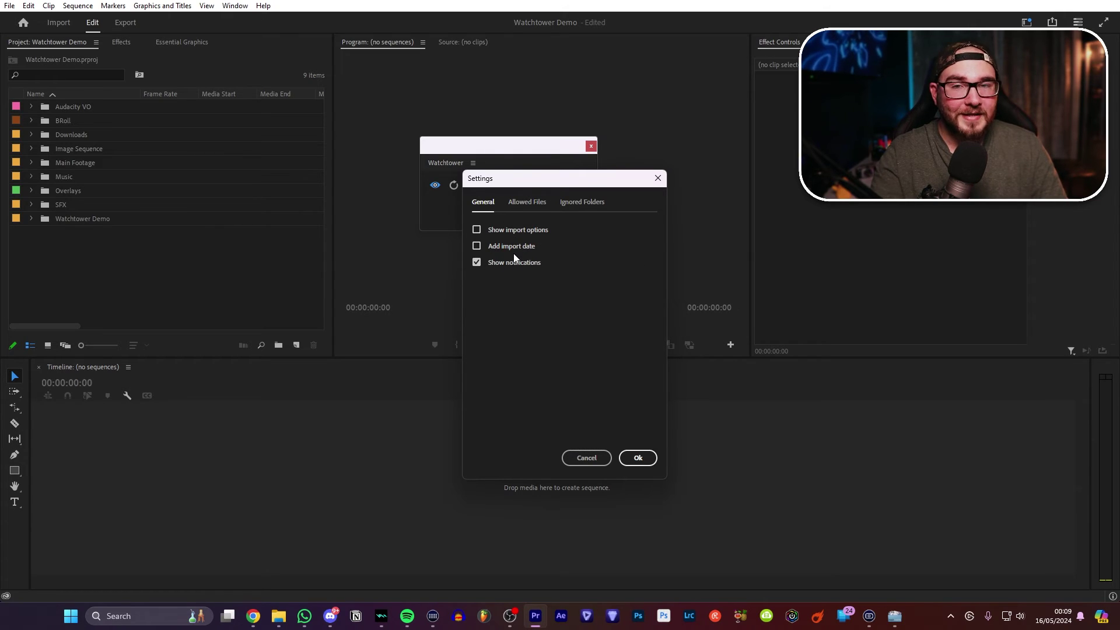